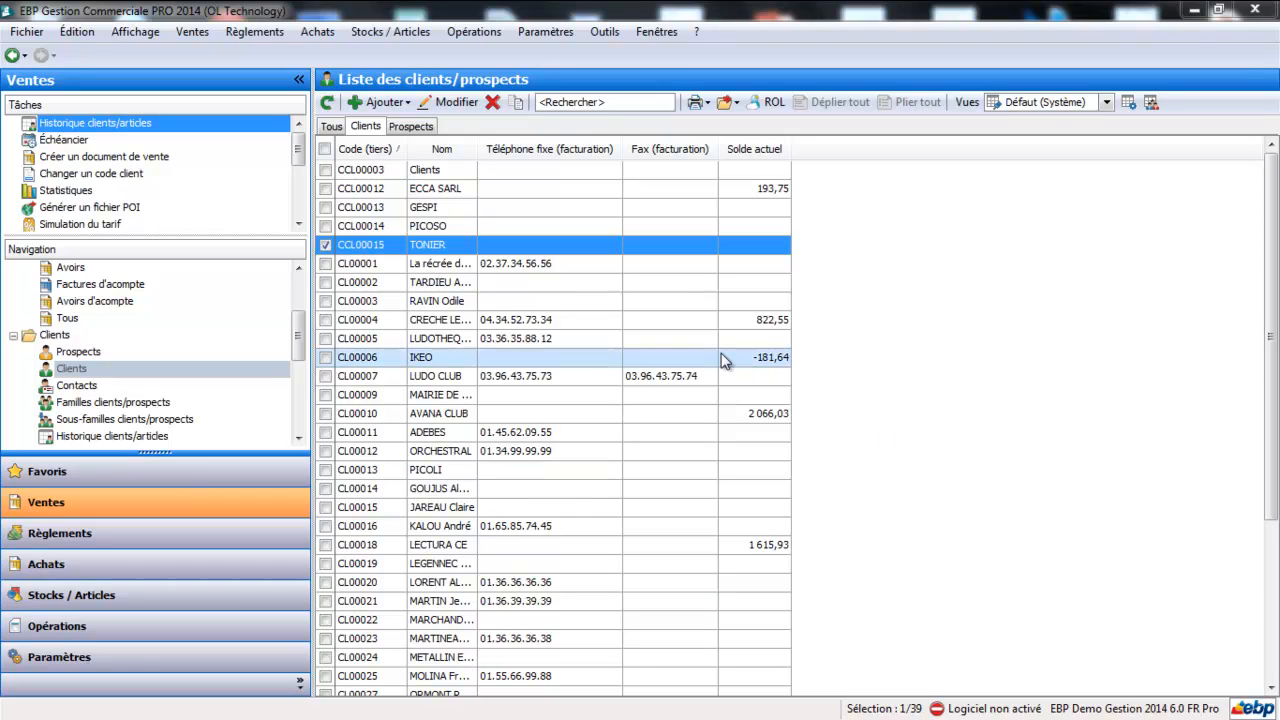
- Open the list of client tariffs and promotions and create a new client promotion
click(390, 36)
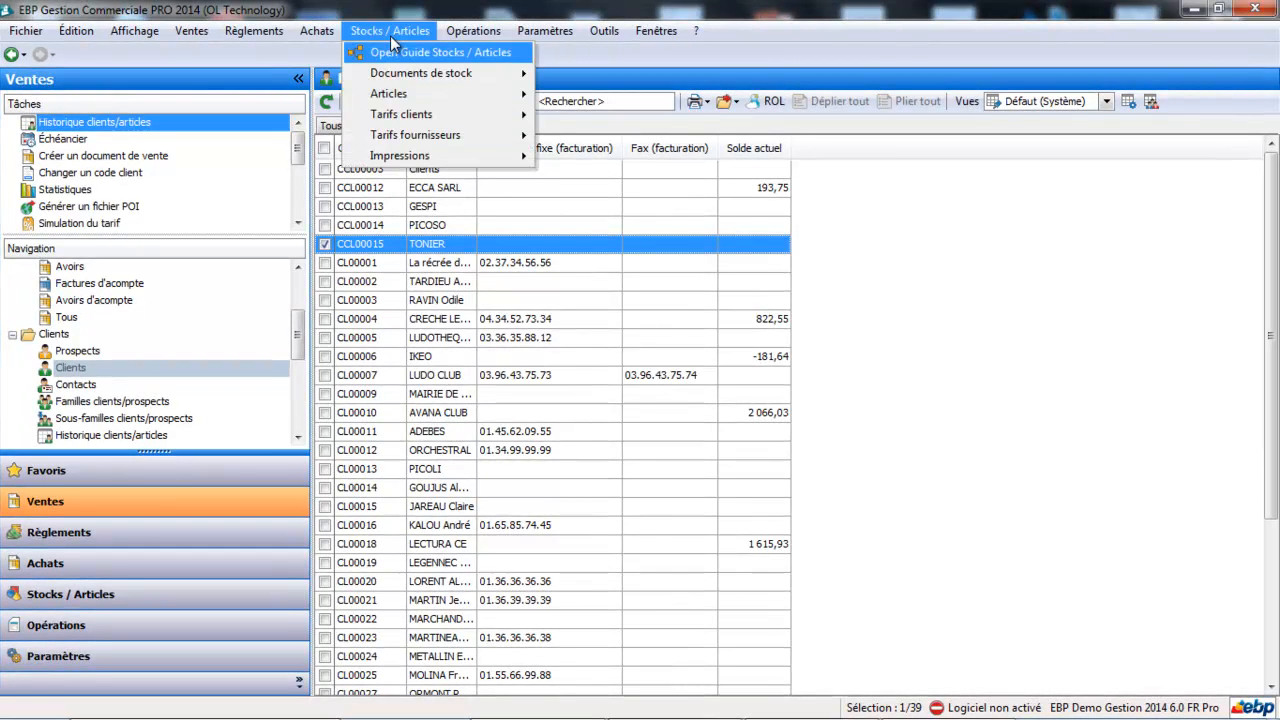
mouse_move(390, 117)
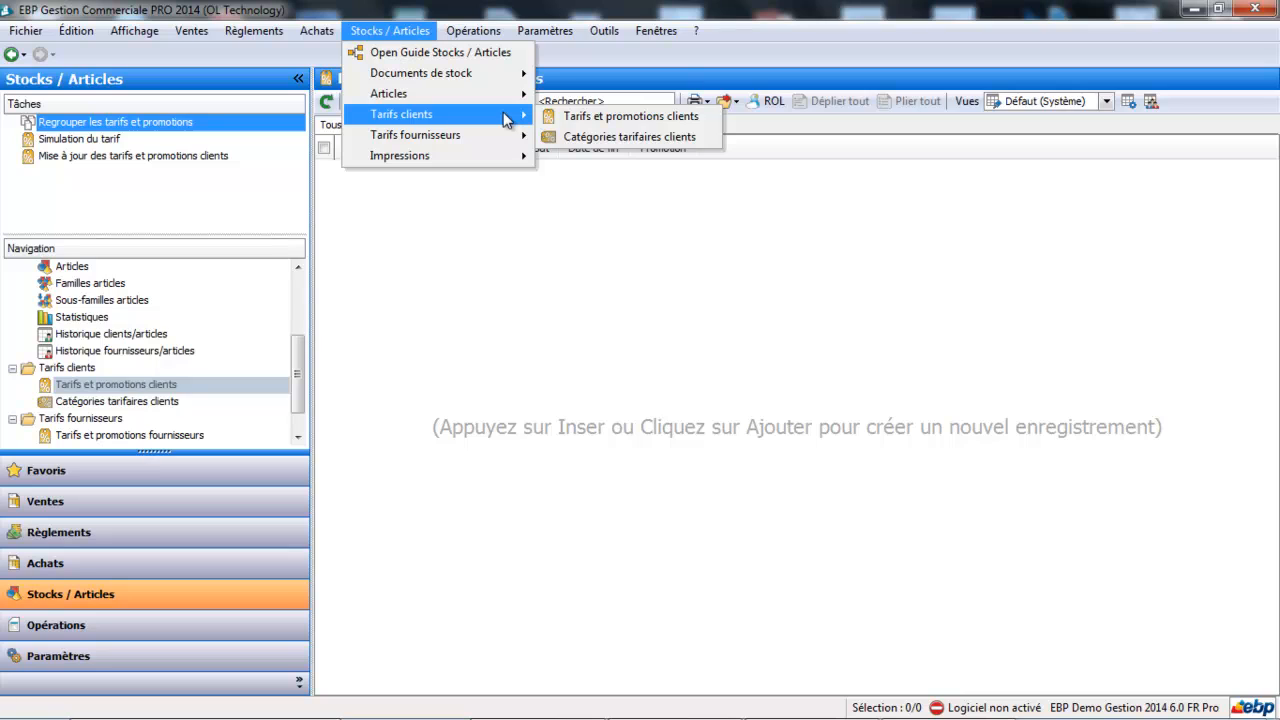
click(559, 115)
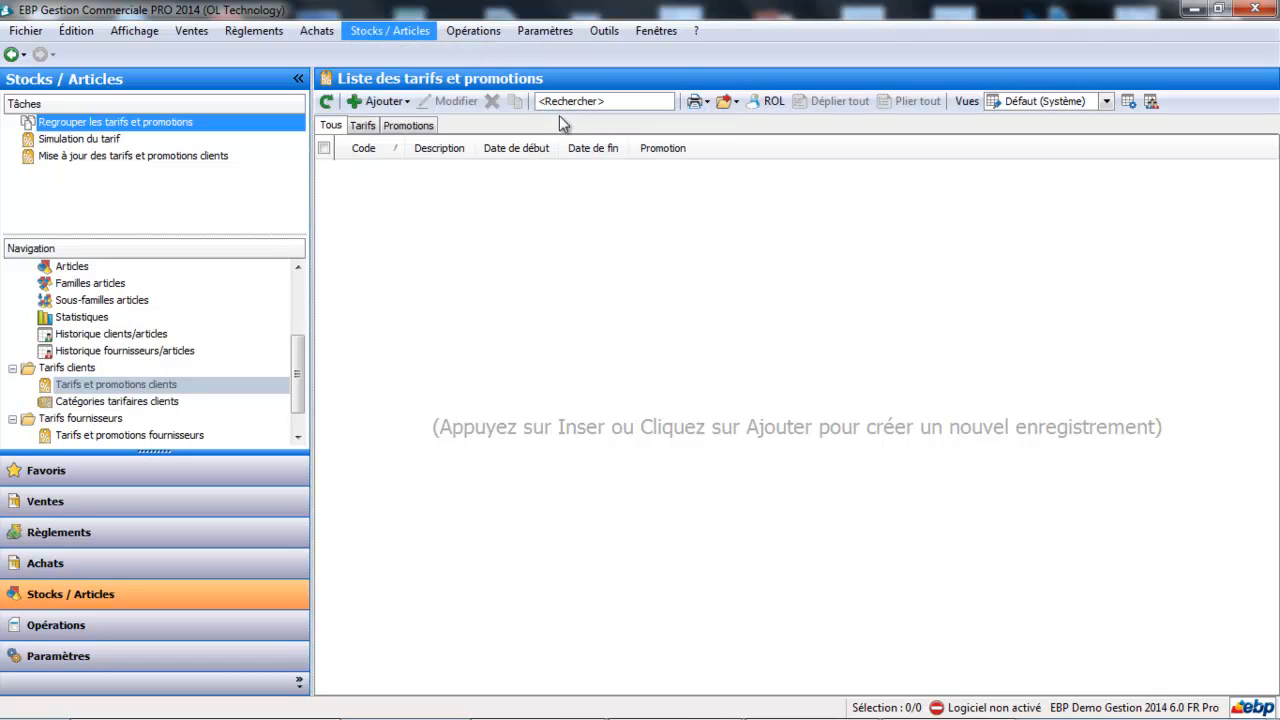
click(395, 102)
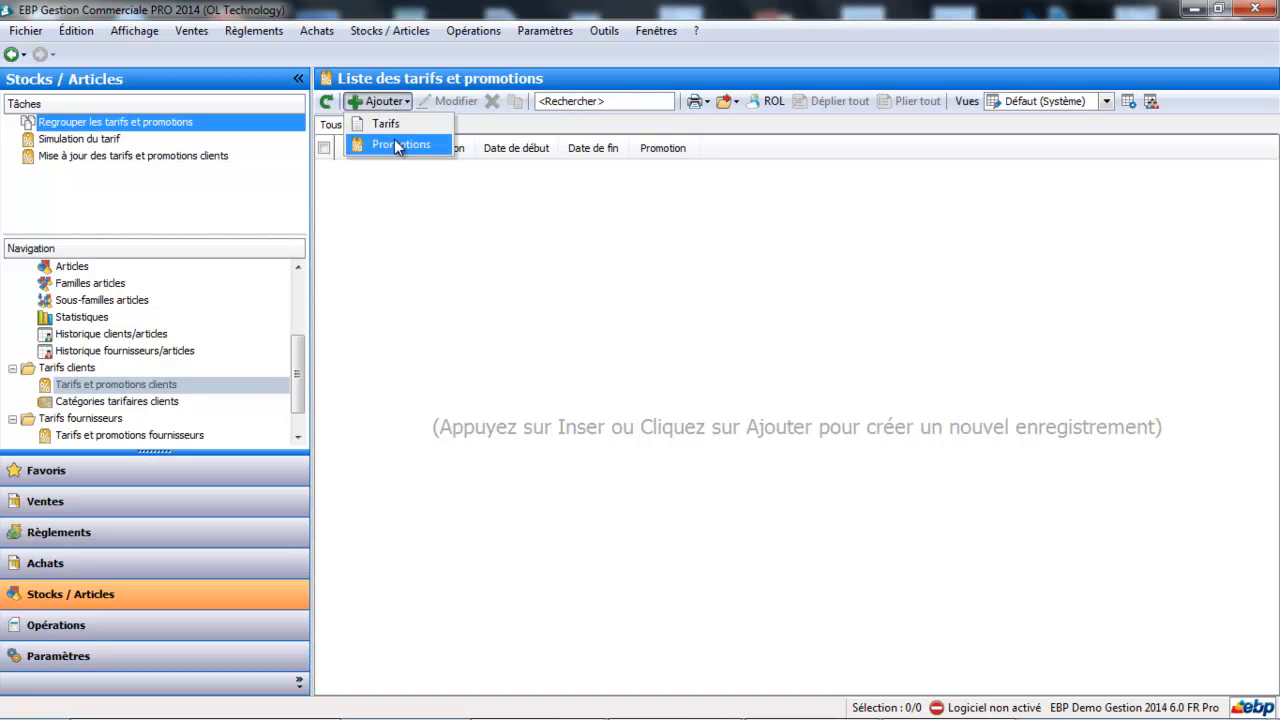
click(394, 143)
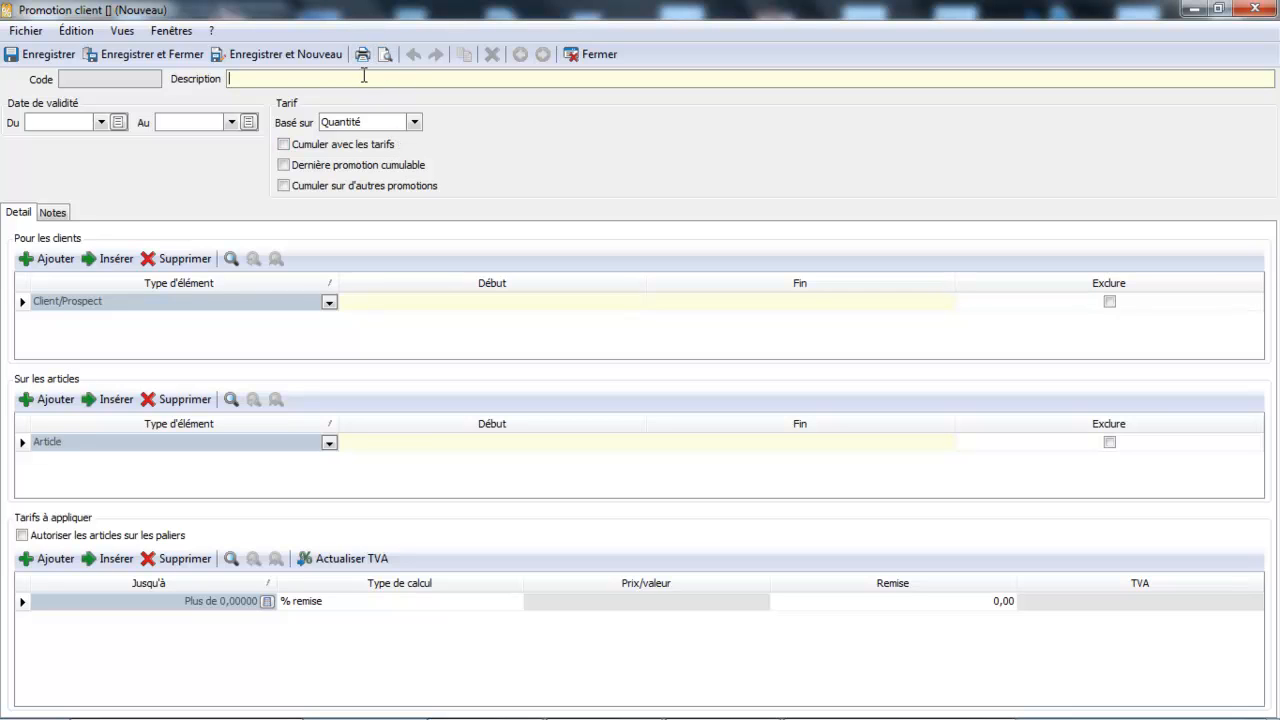
- Enter "Promotions février" as the promotion's description
text(Promotions février)
- Set the promotion's validity period from 01/02/2014 to 28/02/2014
click(101, 122)
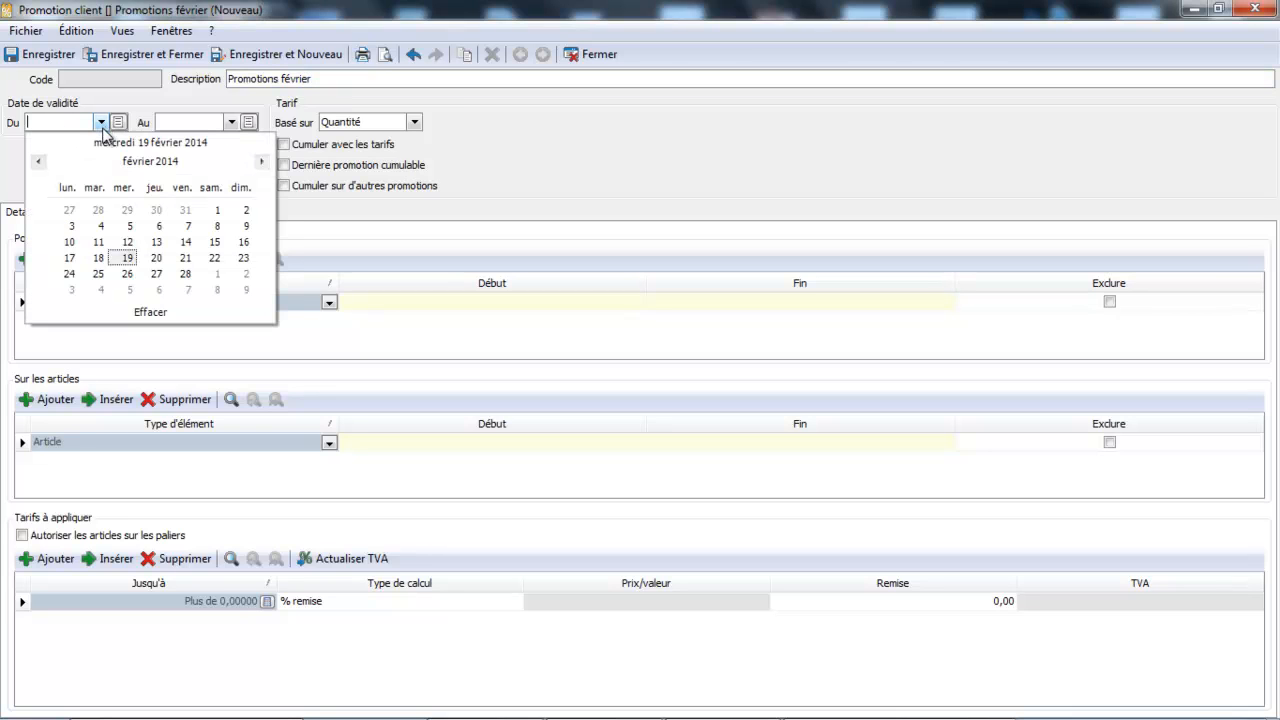
click(216, 209)
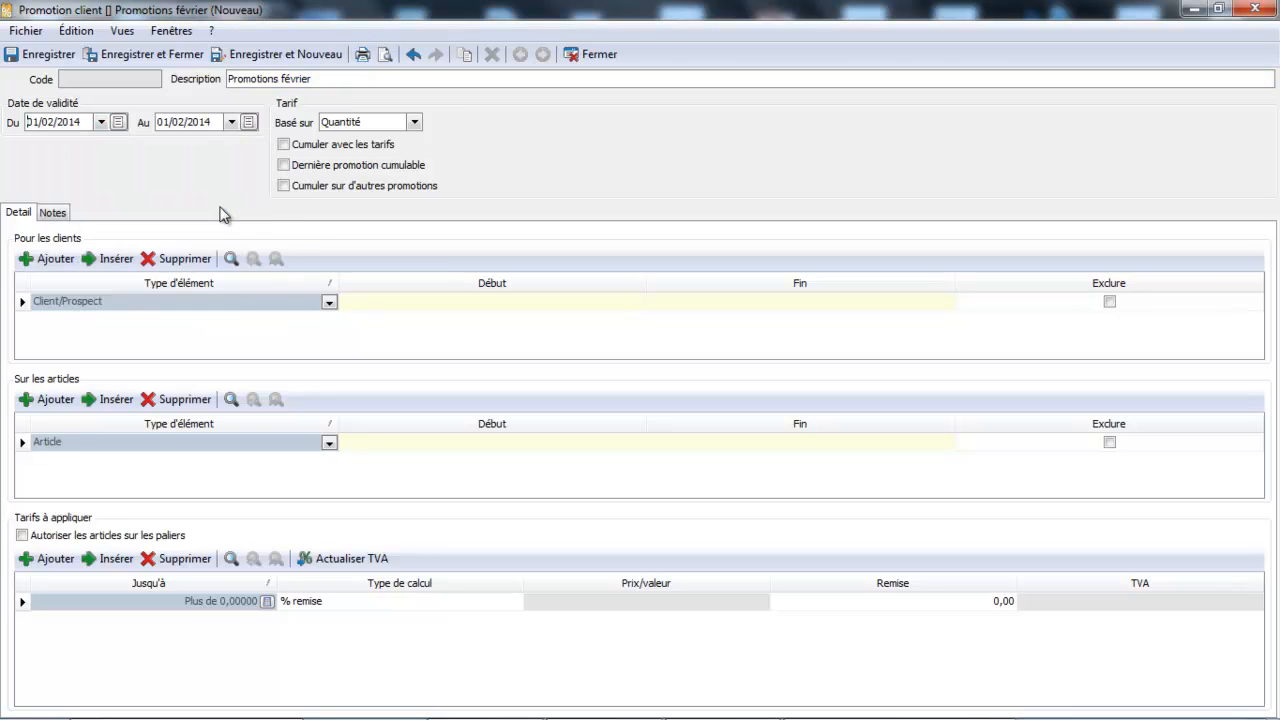
click(232, 122)
click(316, 279)
- Apply the promotion to all clients (Tous les clients) and all articles (Tous les articles)
click(329, 302)
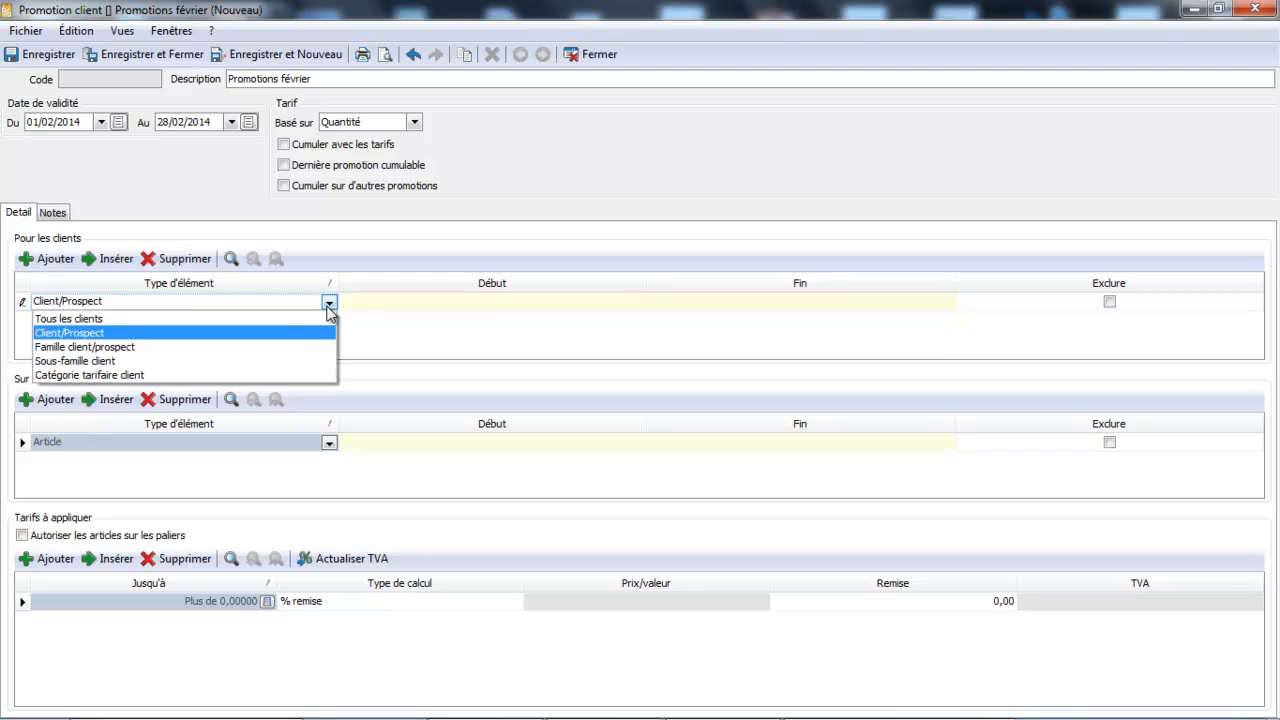
click(228, 320)
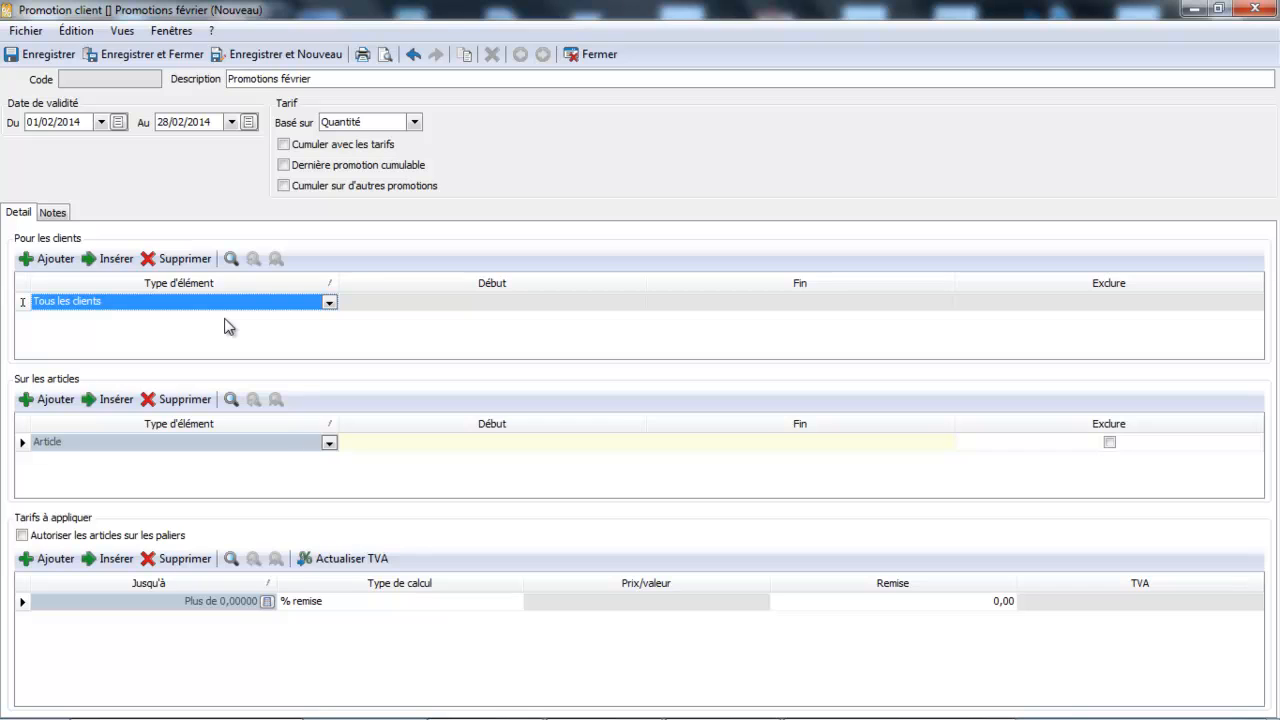
click(330, 445)
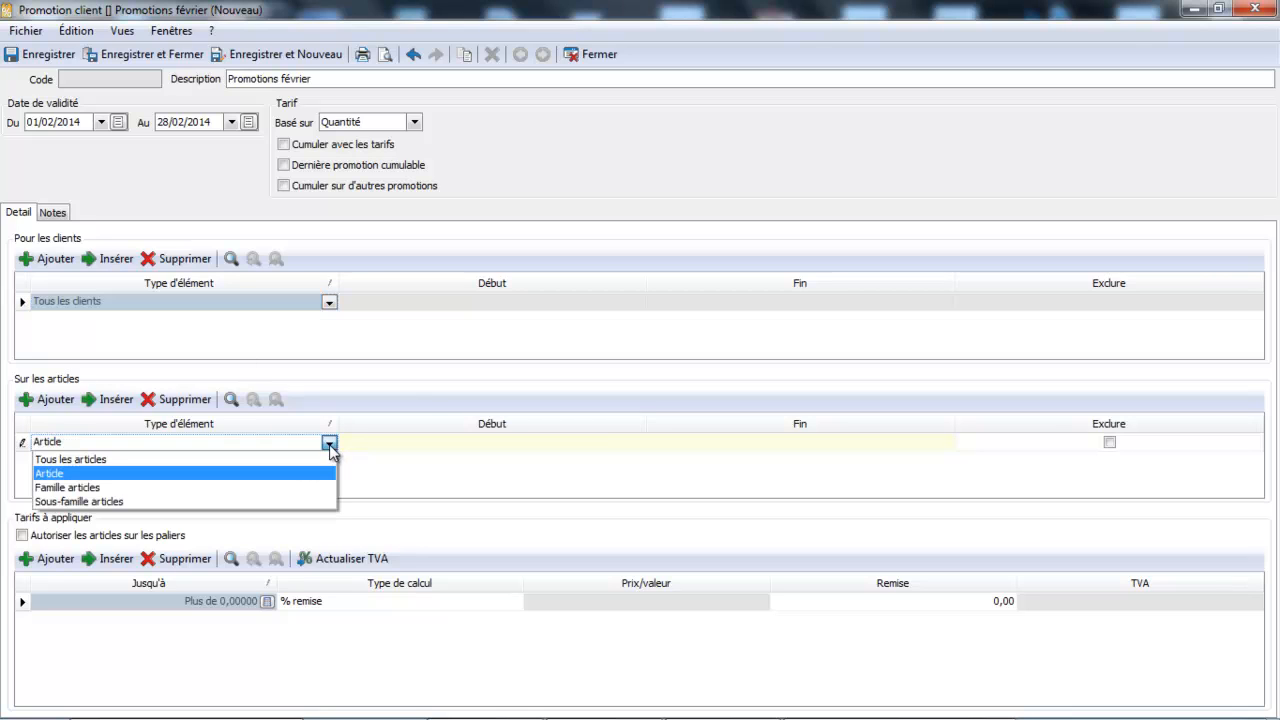
click(314, 458)
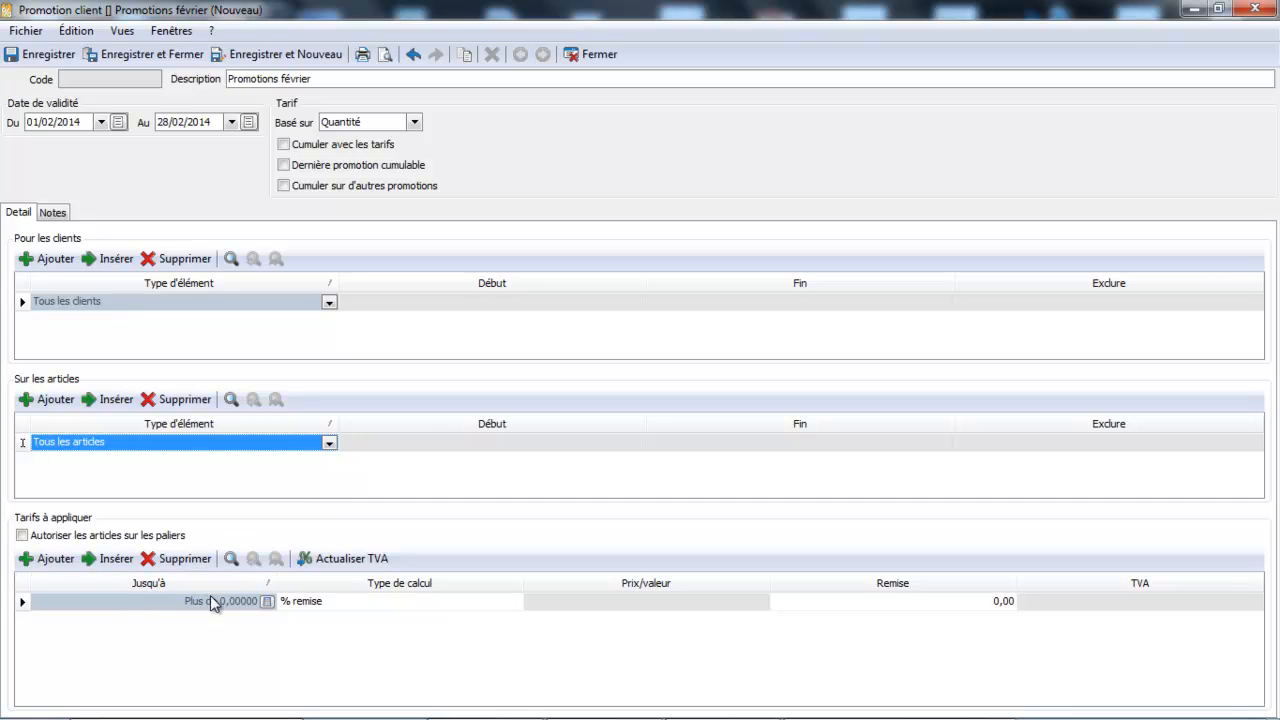
- Set the tariff line to a % remise calculation with a discount of 10, and save and close the promotion
click(330, 604)
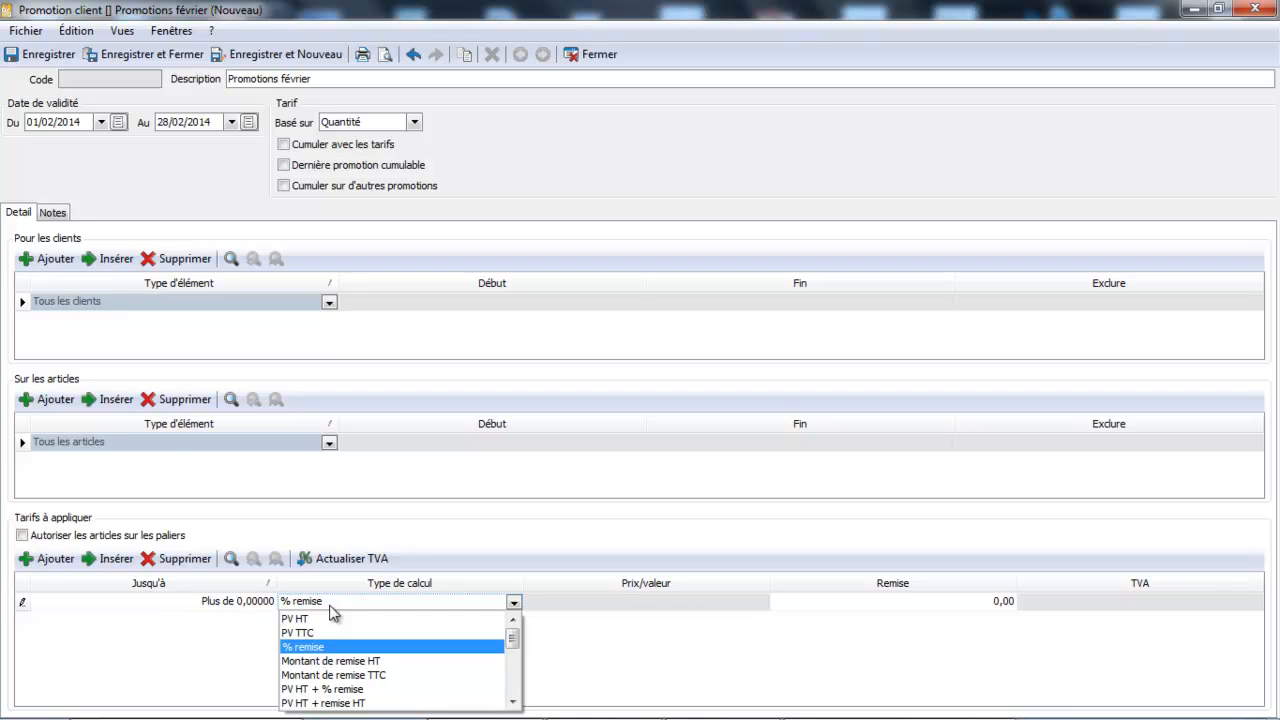
click(818, 603)
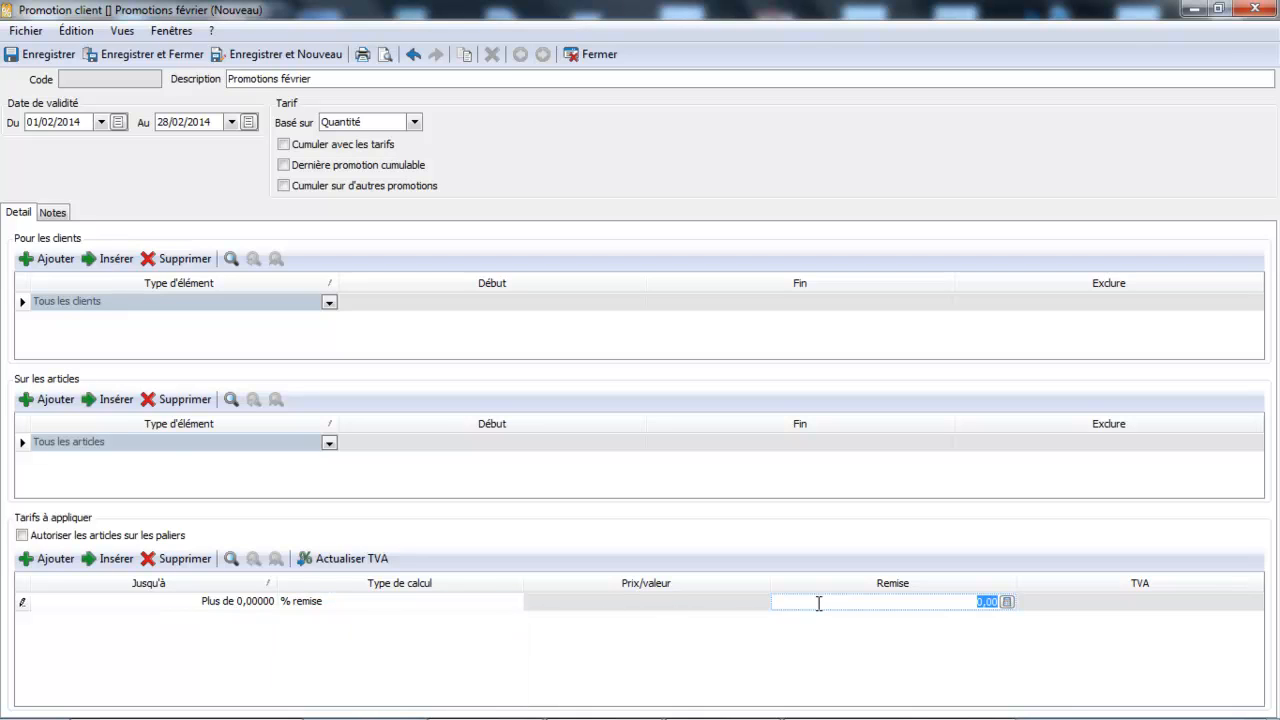
text(10)
key(Tab)
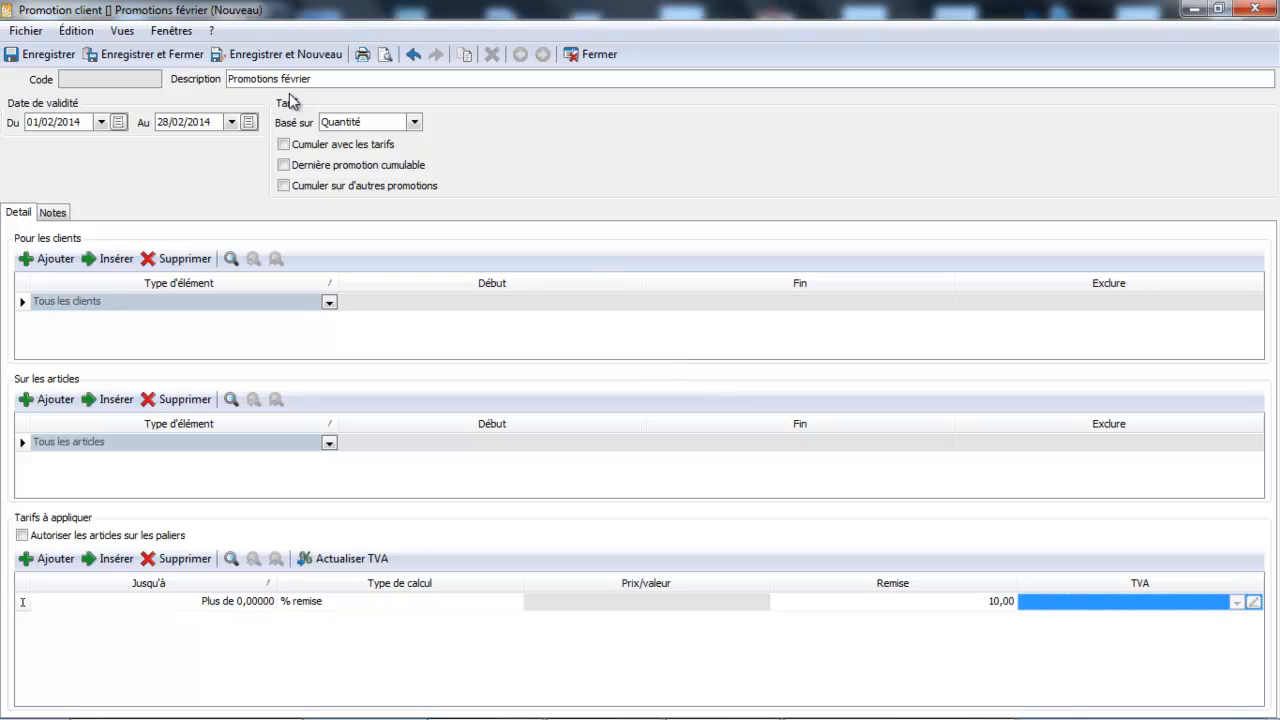
click(183, 55)
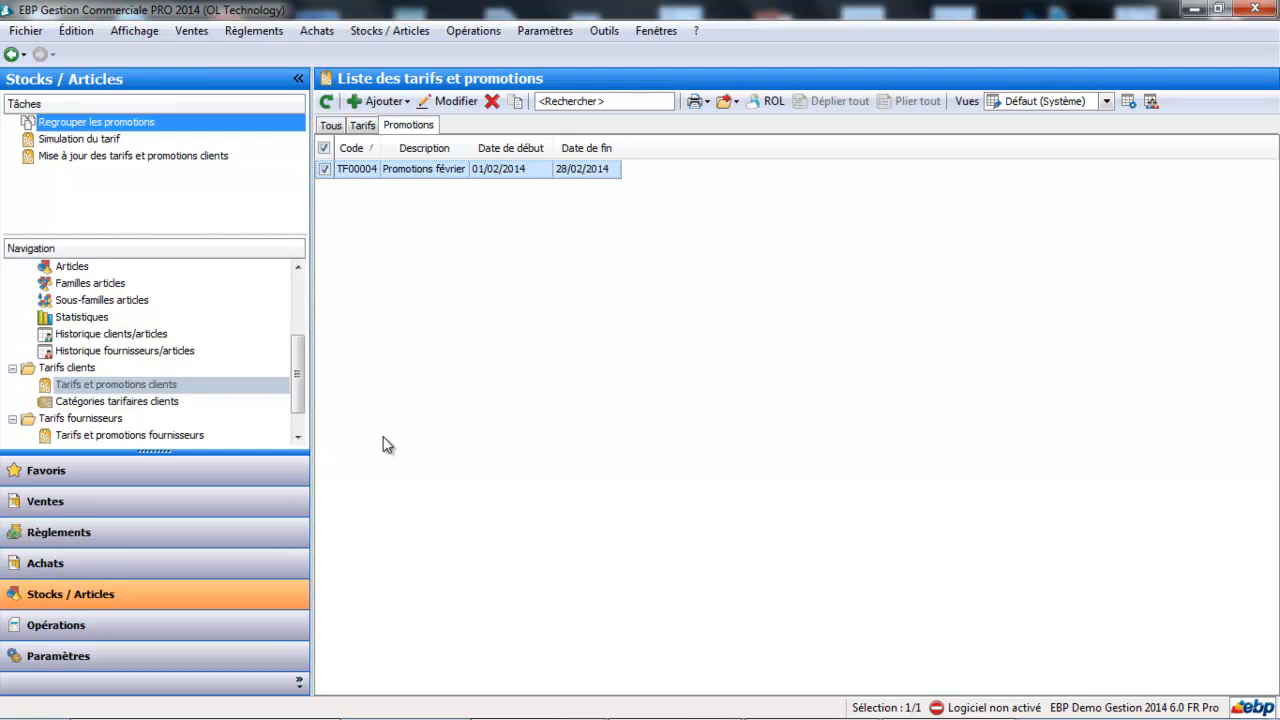
- Check the tariffs listed in the ECCA SARL client record and close the record
click(237, 505)
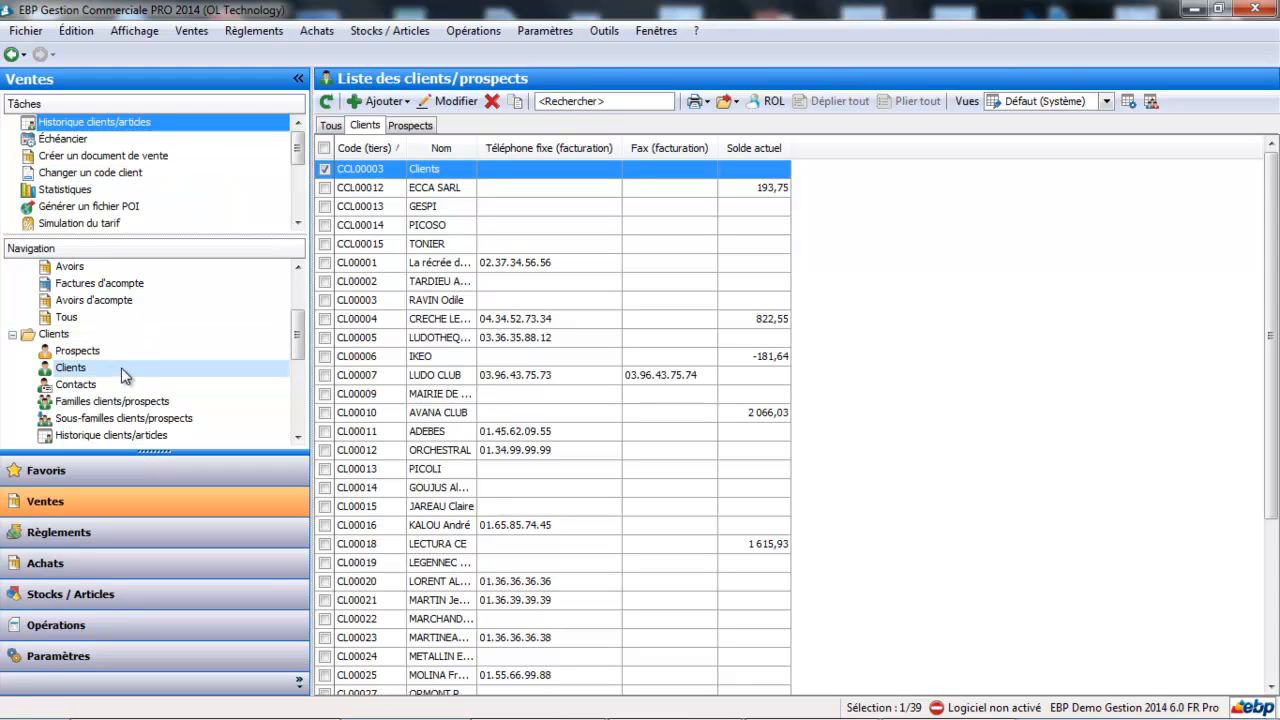
double_click(447, 188)
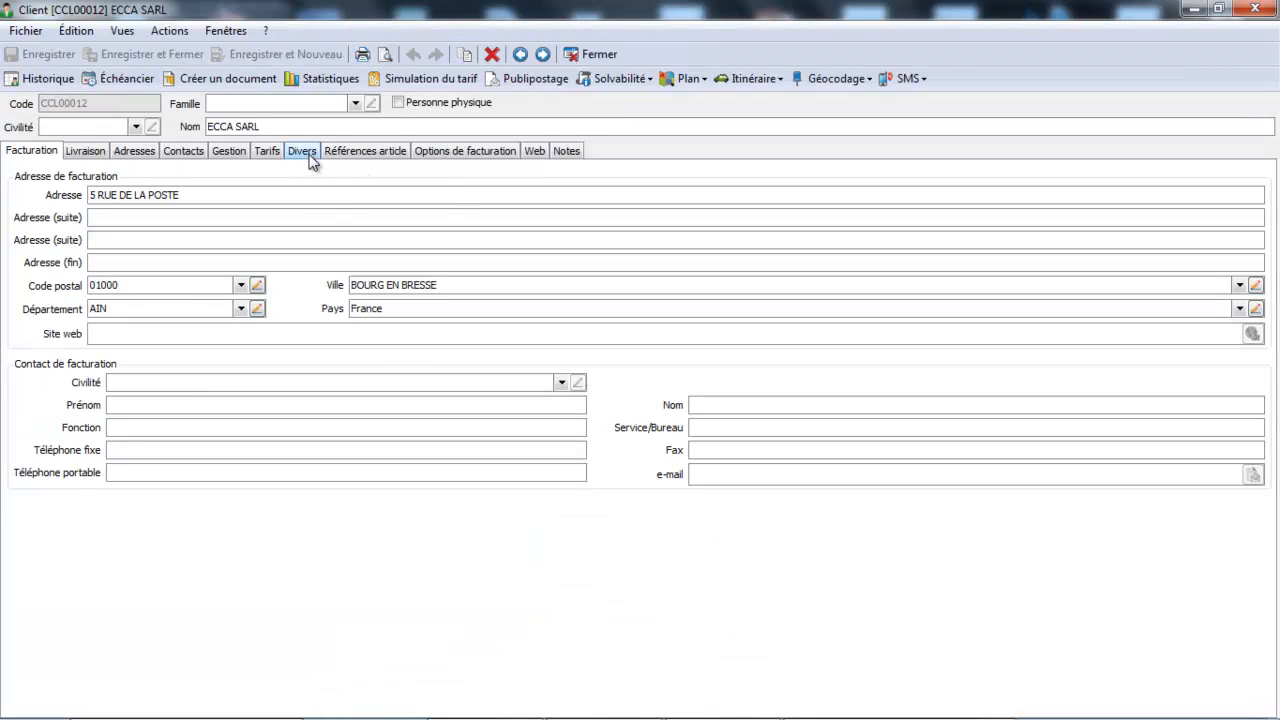
click(268, 151)
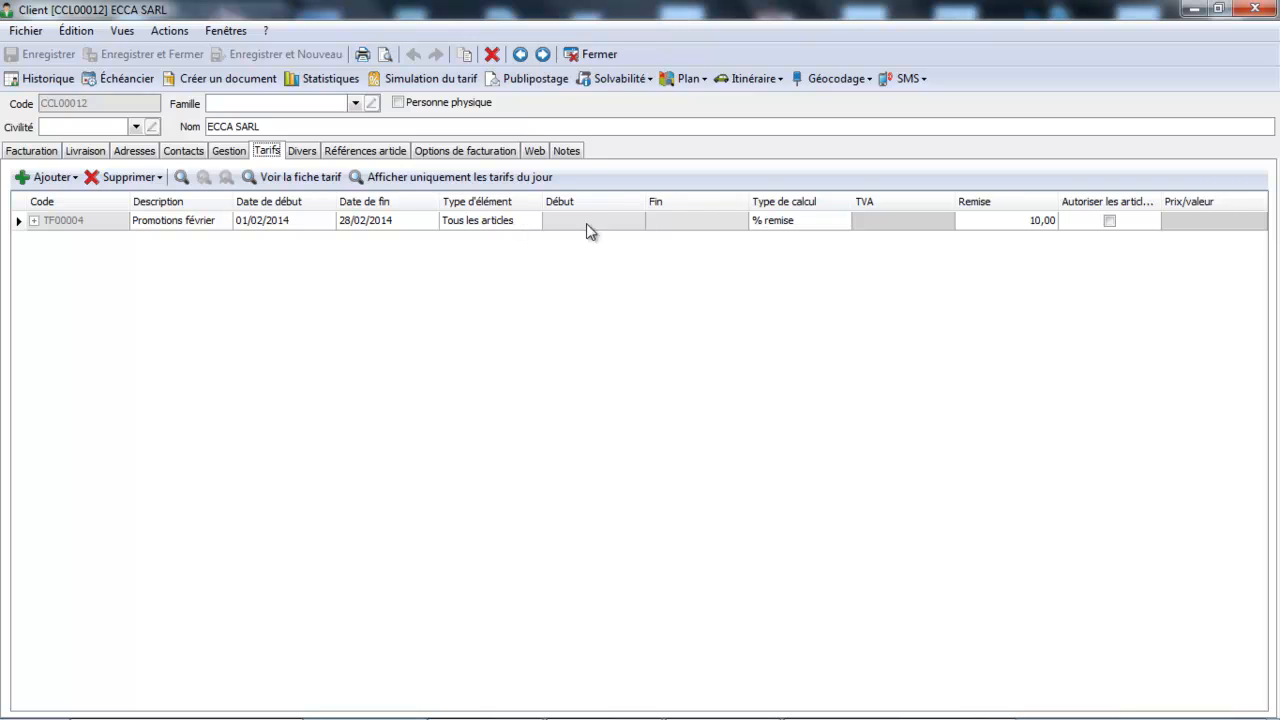
click(603, 54)
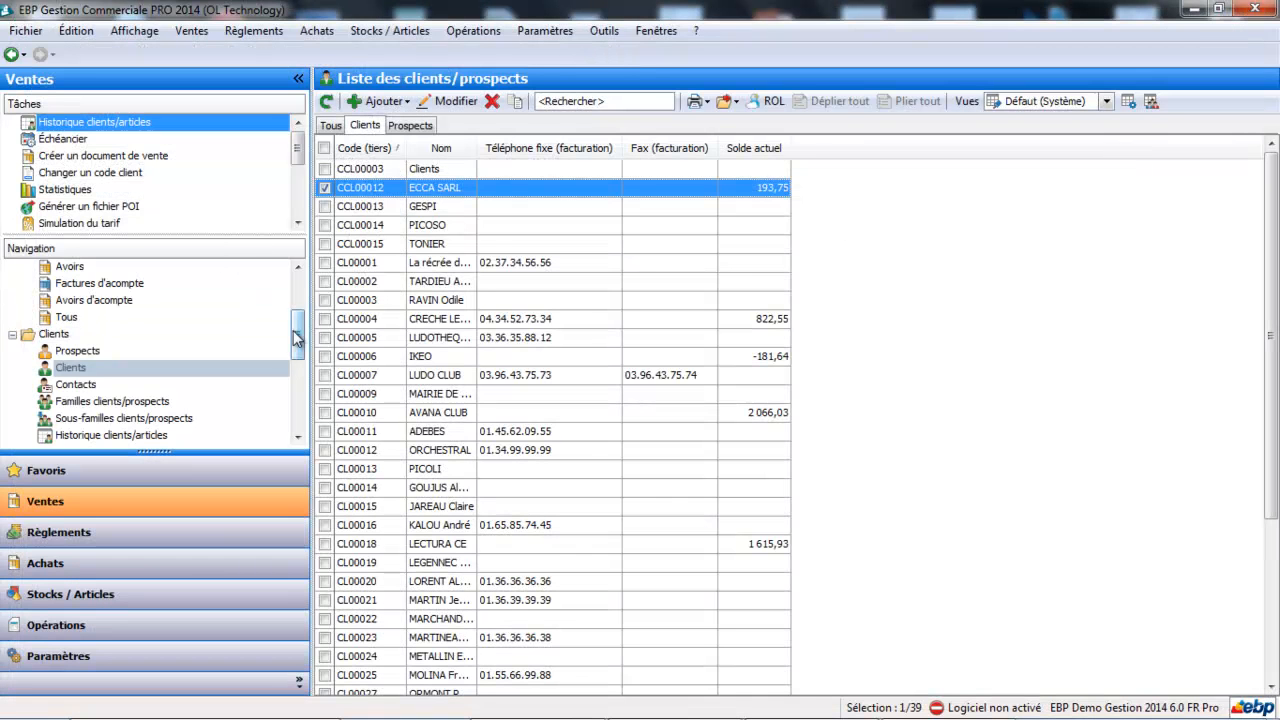
- Create a new sales order and assign it to the customer listed just above CRECHE LES LUTINS
drag(296, 338, 290, 242)
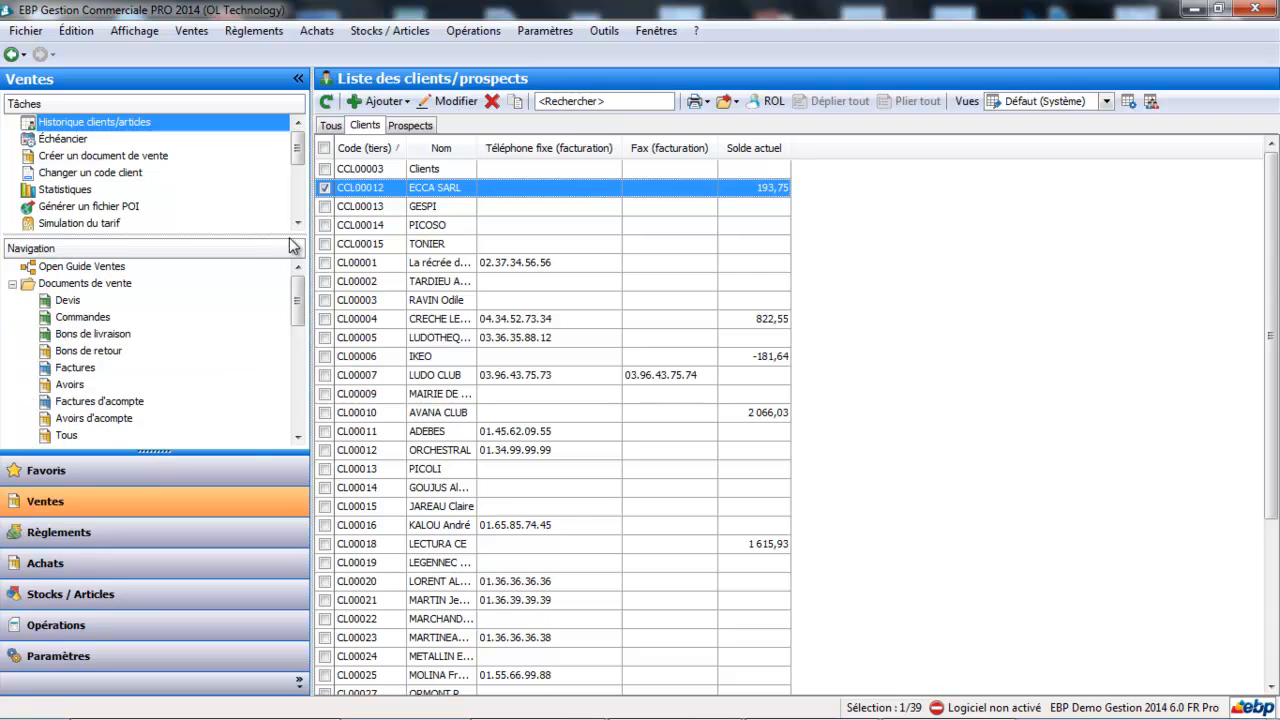
click(107, 314)
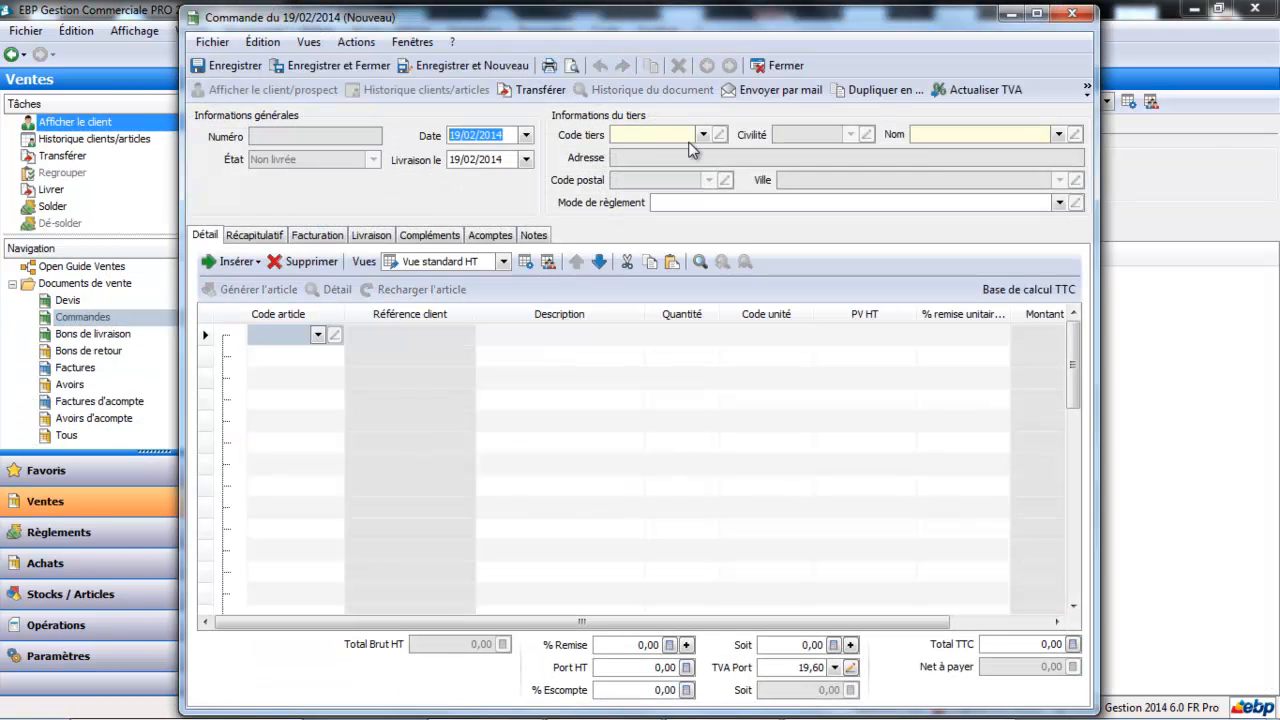
click(704, 135)
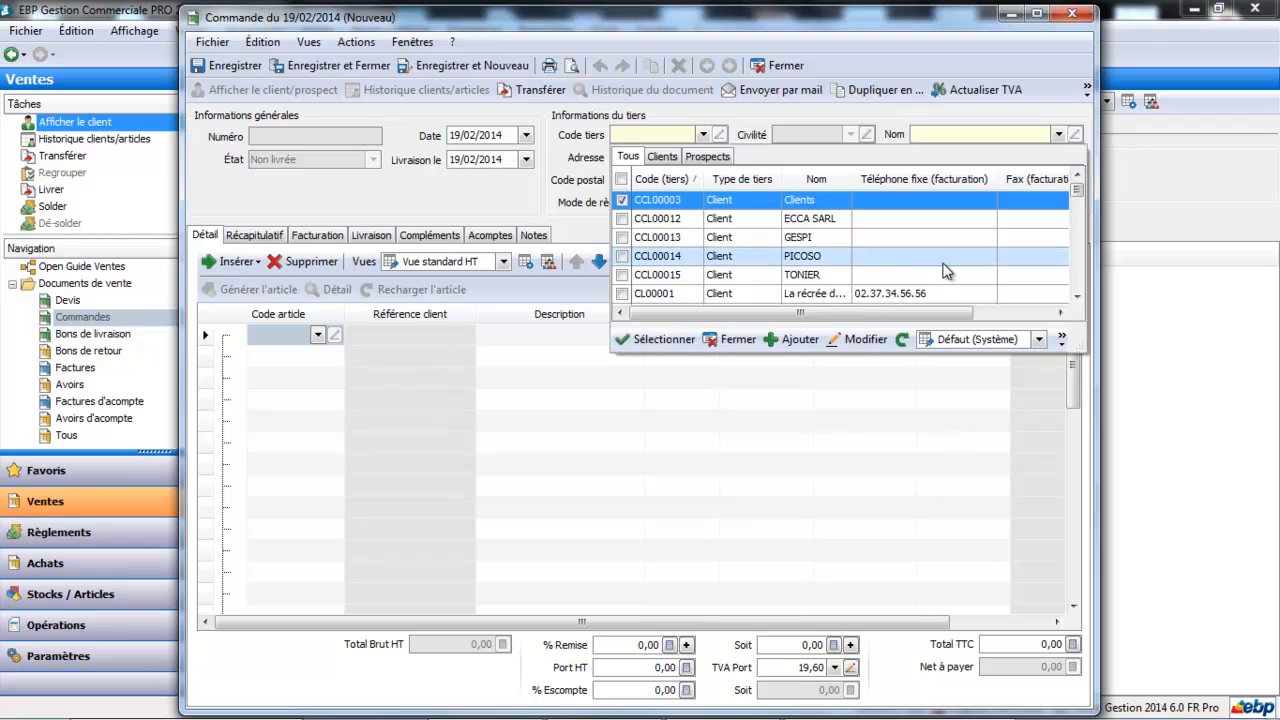
click(1077, 298)
click(1077, 298)
click(1077, 298)
click(1077, 298)
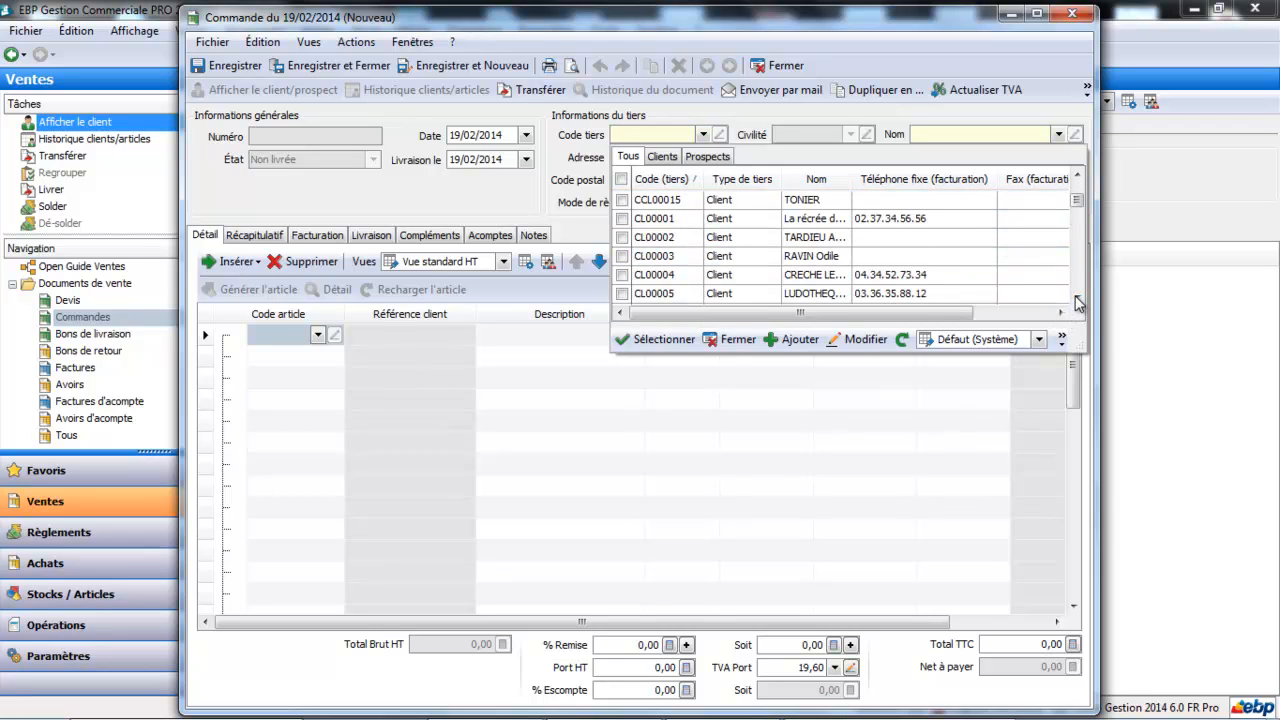
double_click(817, 257)
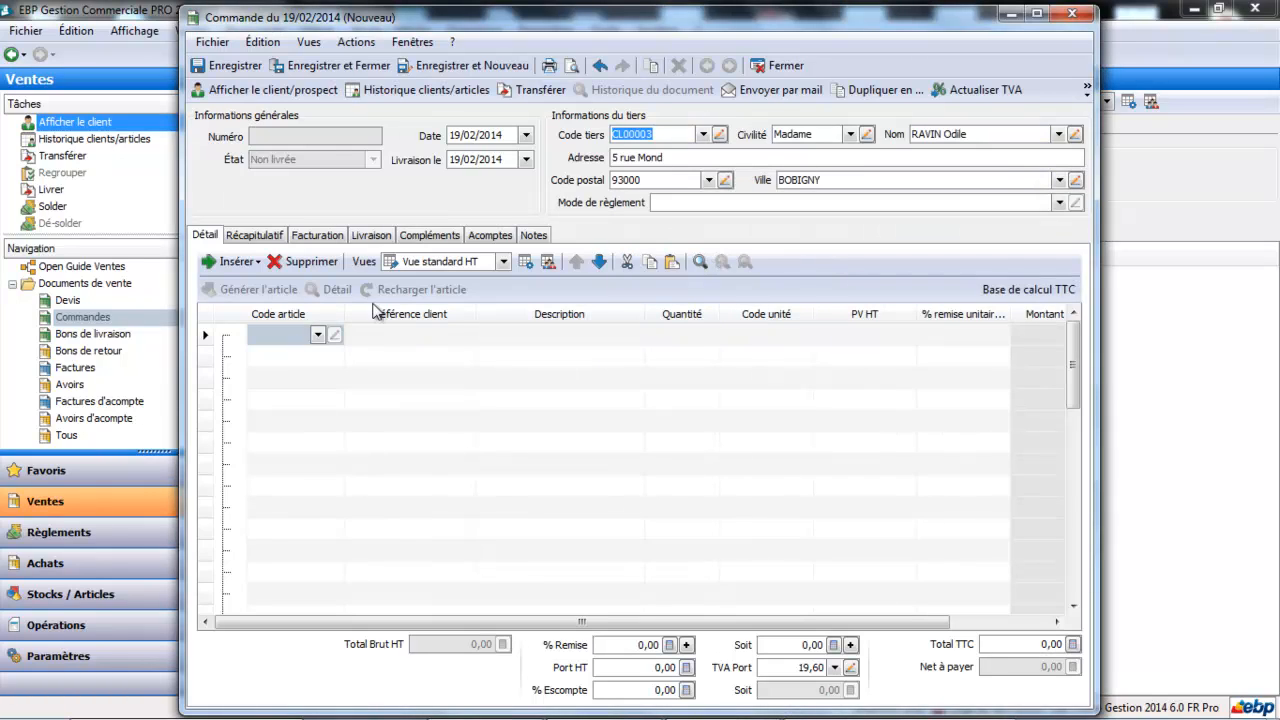
- Add article ANIM0003 (MAGICIEN) to the order's first line, then save and close the order
click(318, 335)
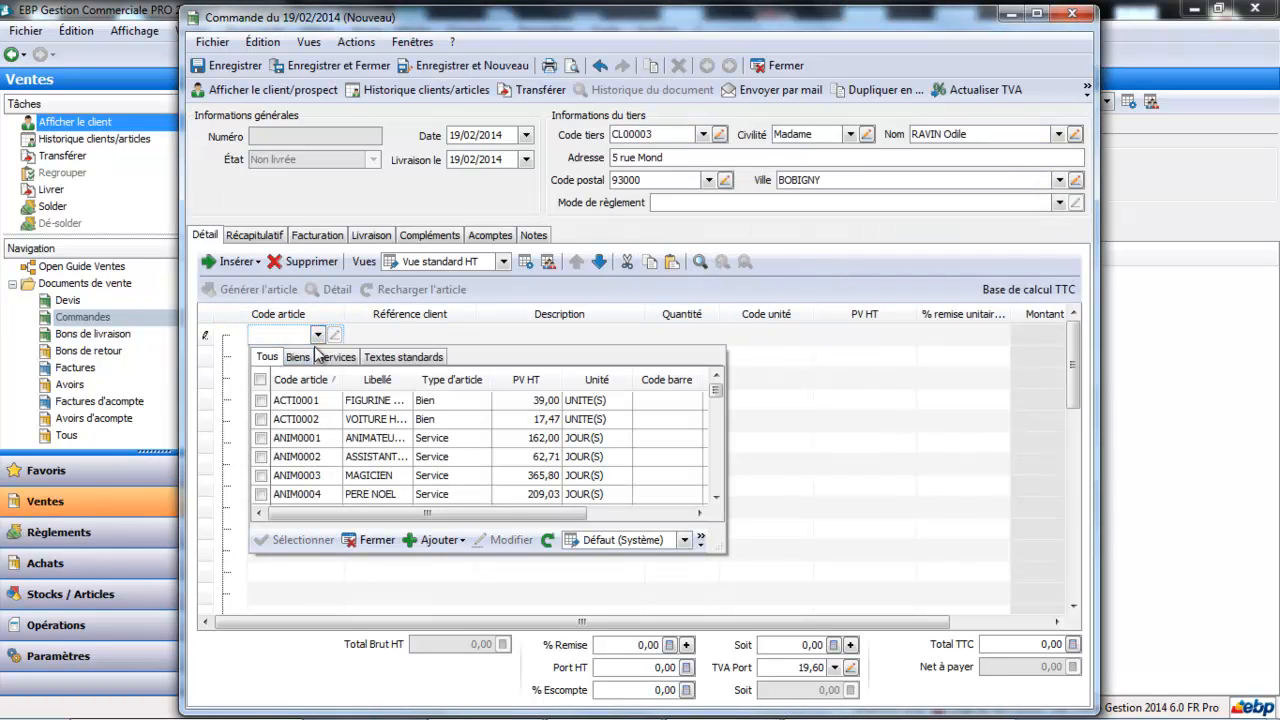
double_click(310, 485)
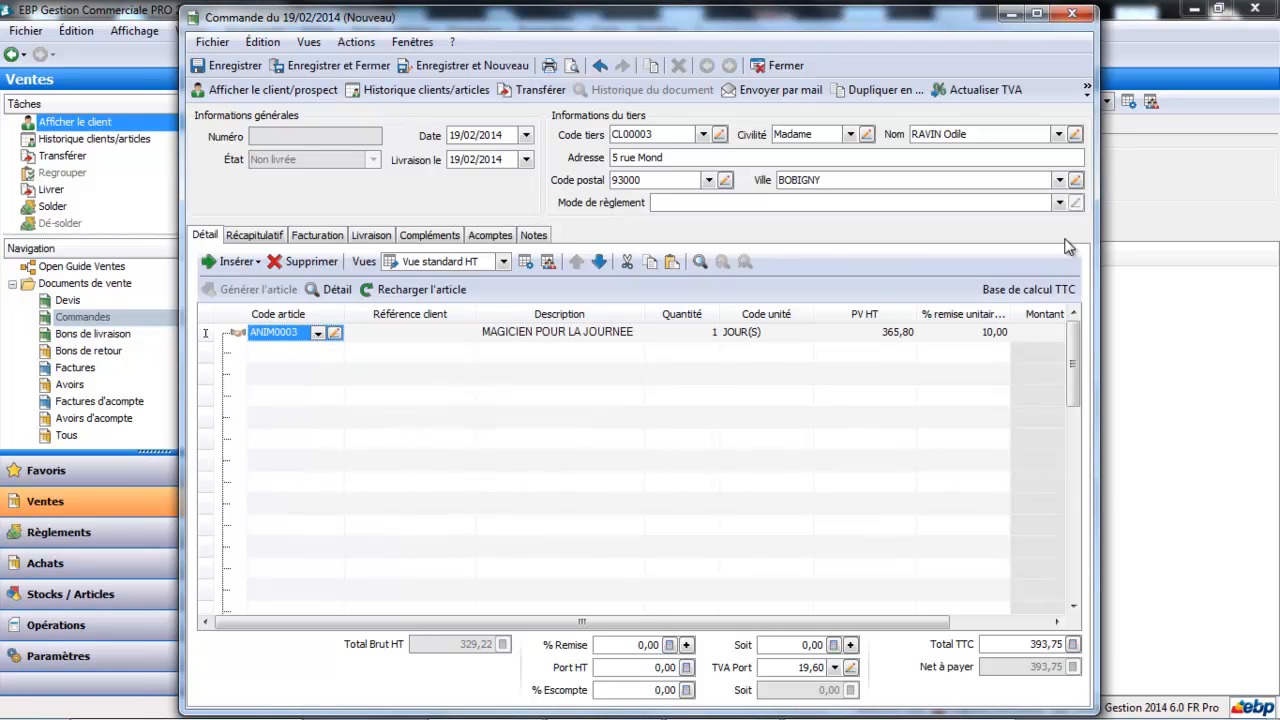
click(1039, 14)
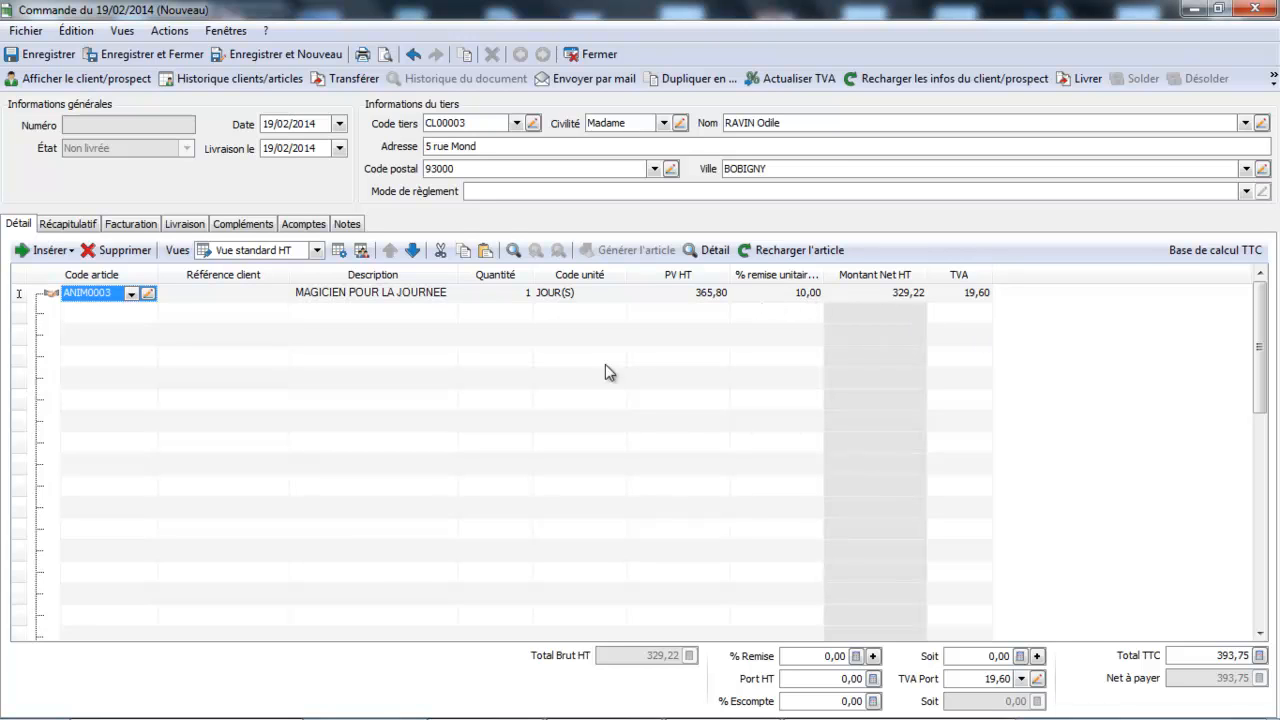
click(188, 60)
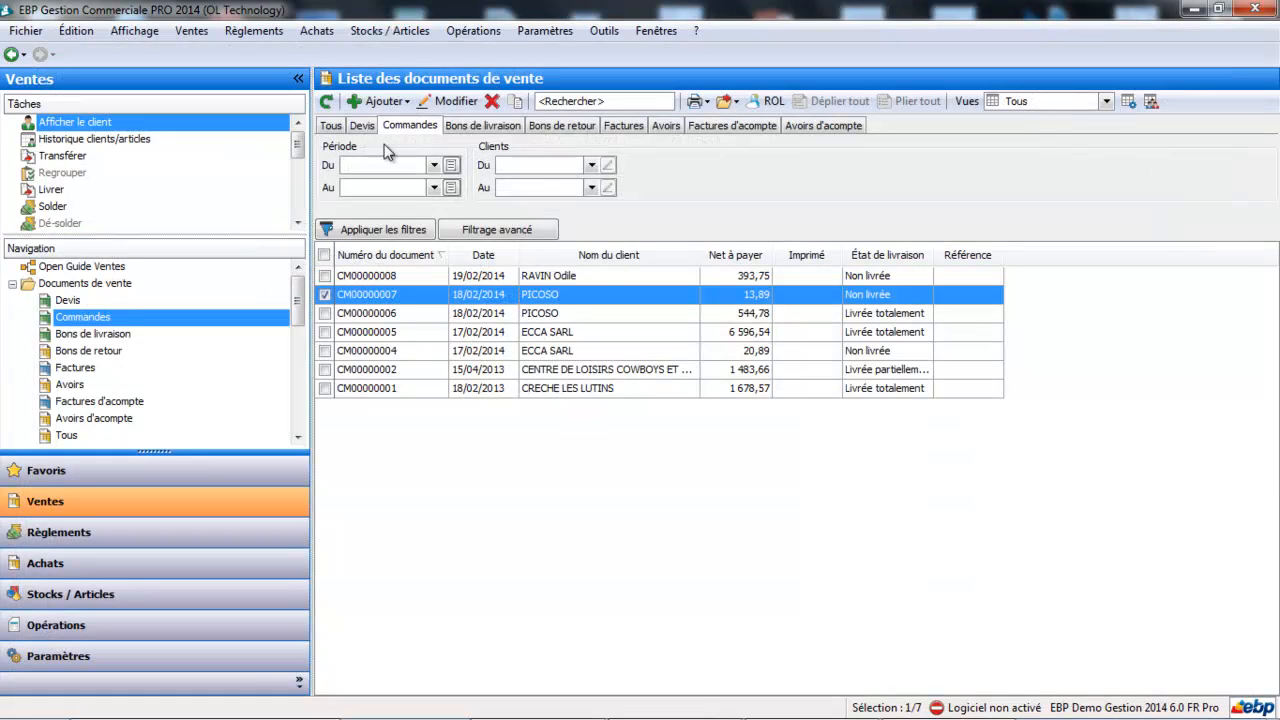
- Open the Promotions février record from the promotions in the client tariffs and promotions list
click(375, 34)
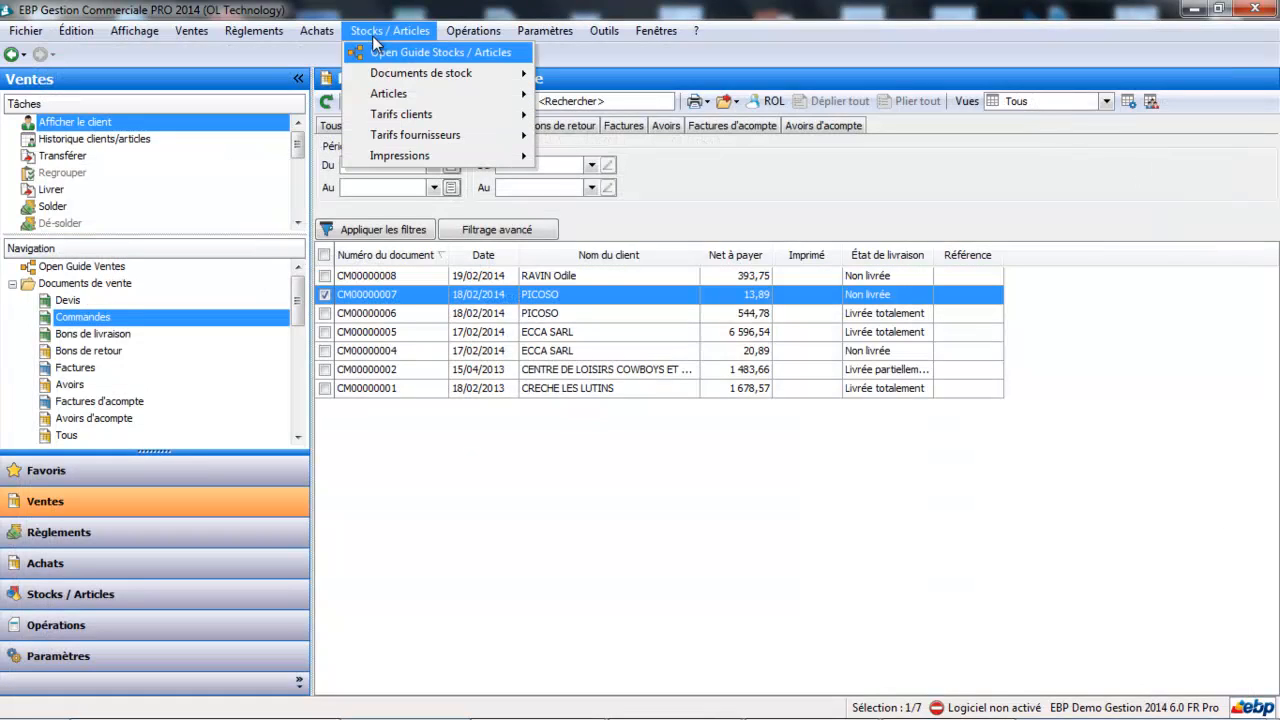
mouse_move(385, 118)
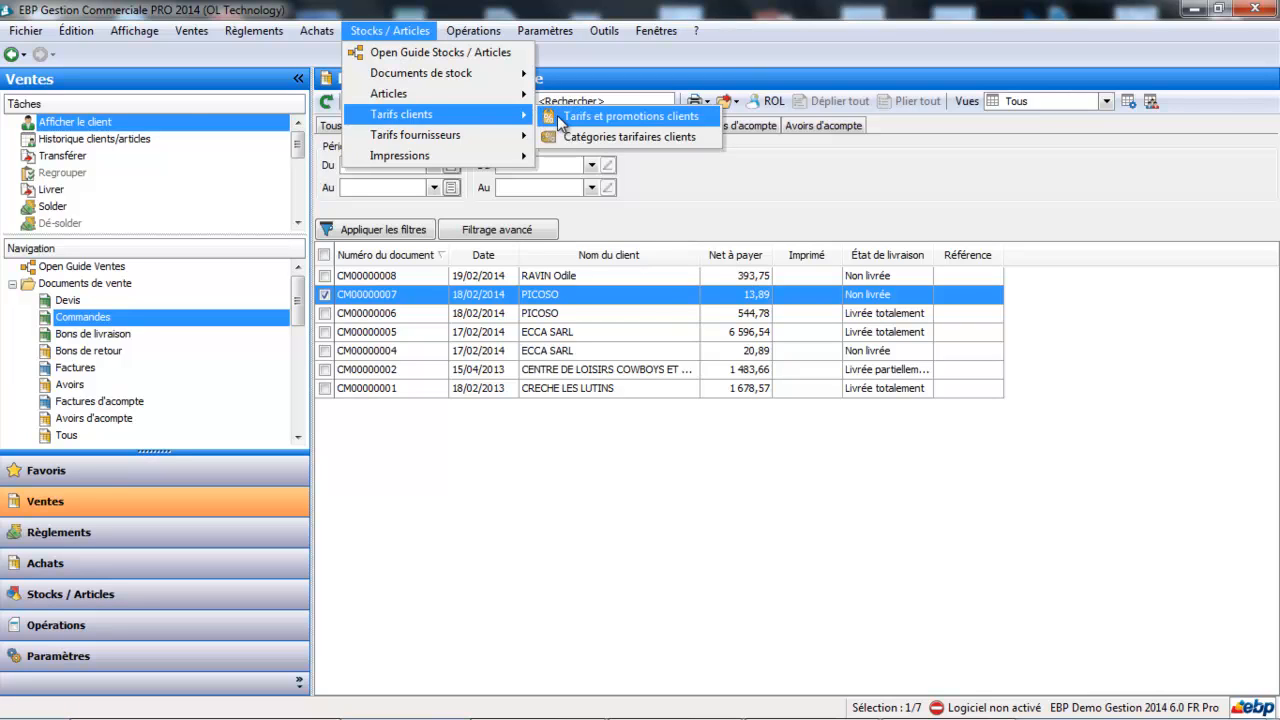
click(556, 117)
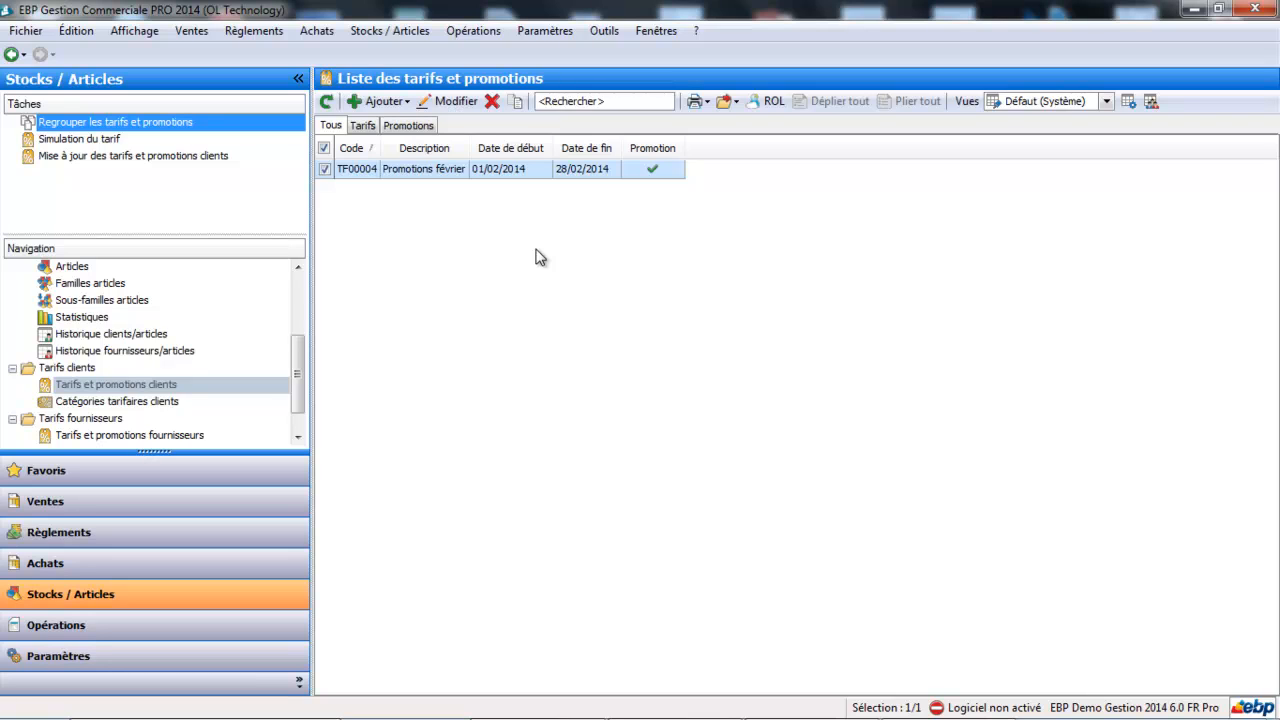
click(446, 167)
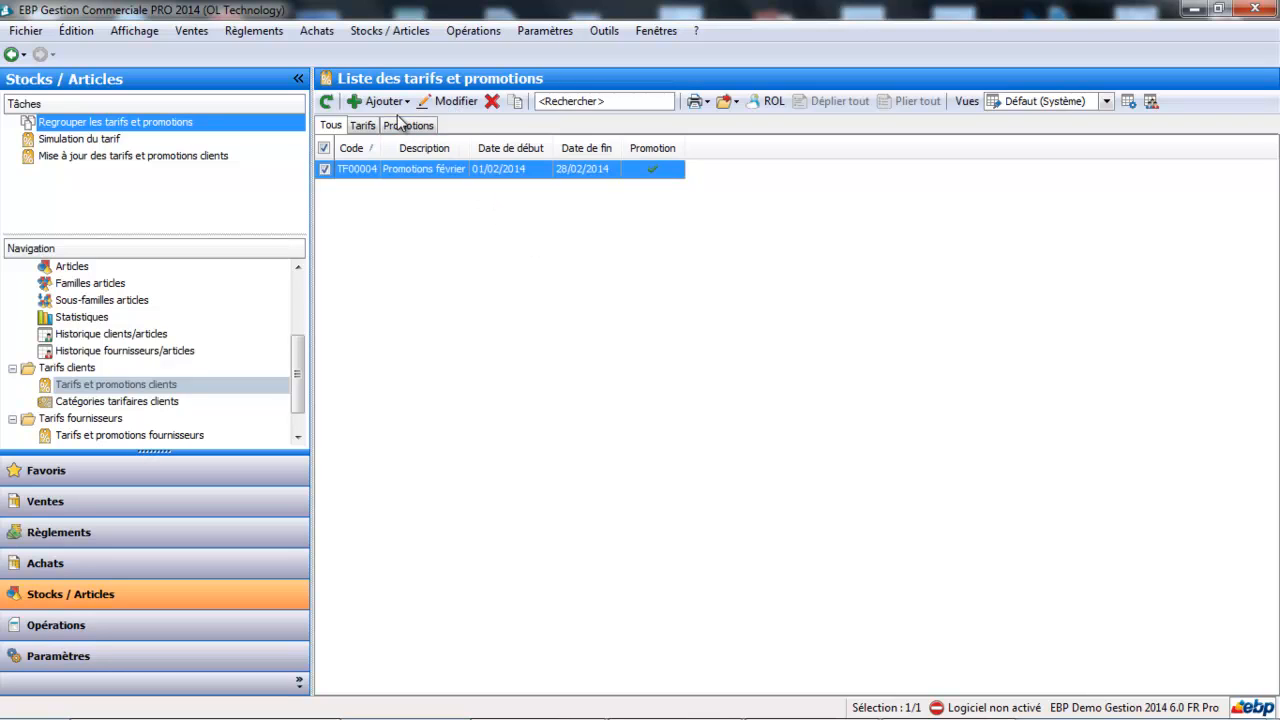
click(405, 127)
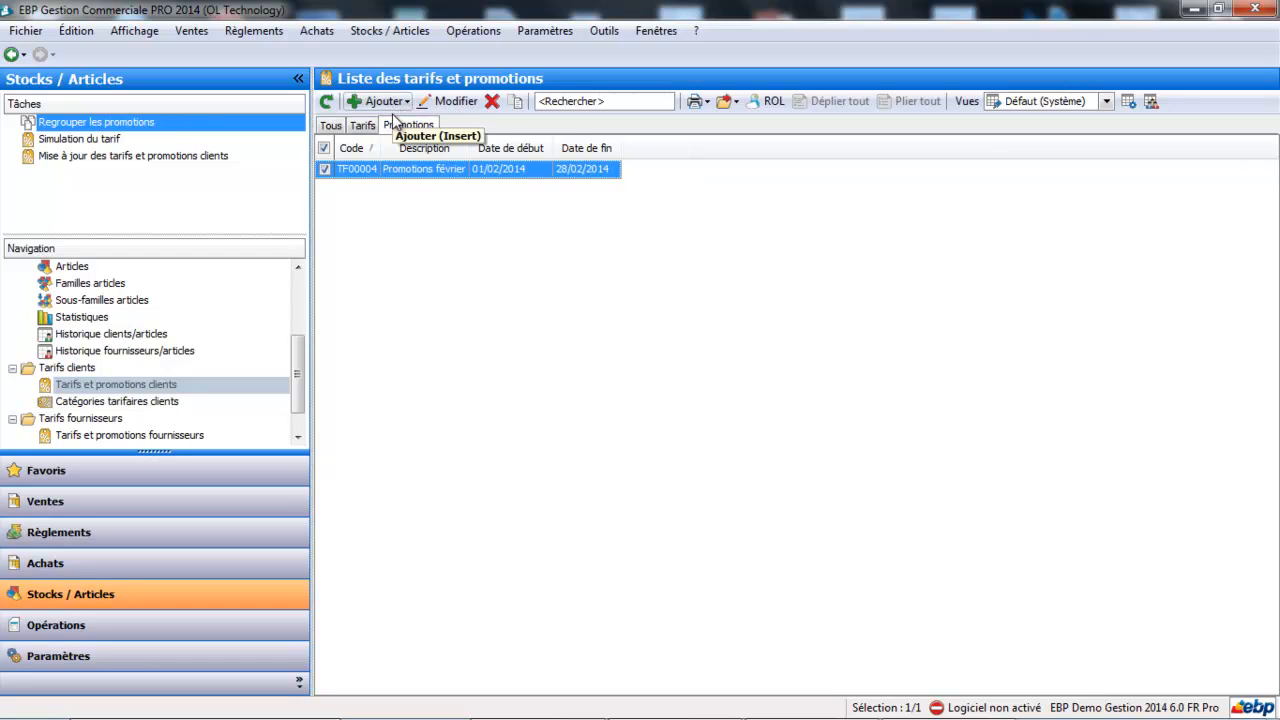
double_click(406, 171)
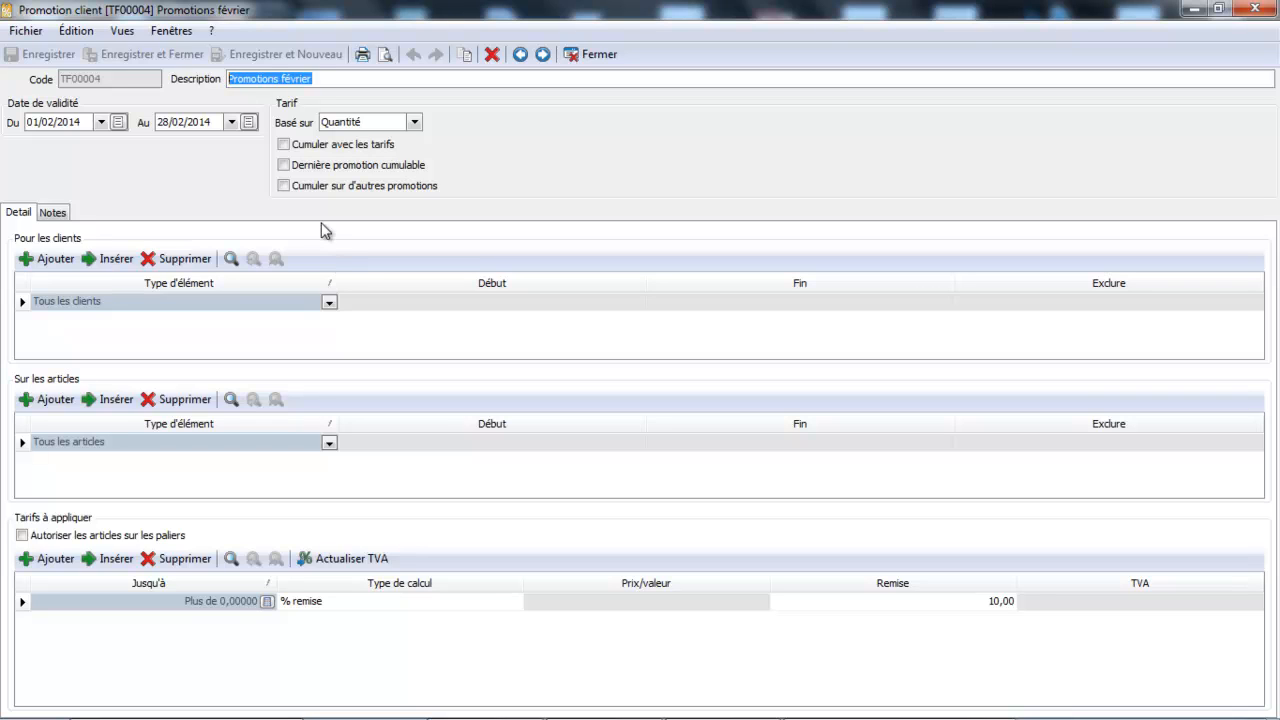
- Try limiting the promotion to article family BEBE0001 (UNIVERS BEBES), and close the record without saving
click(330, 443)
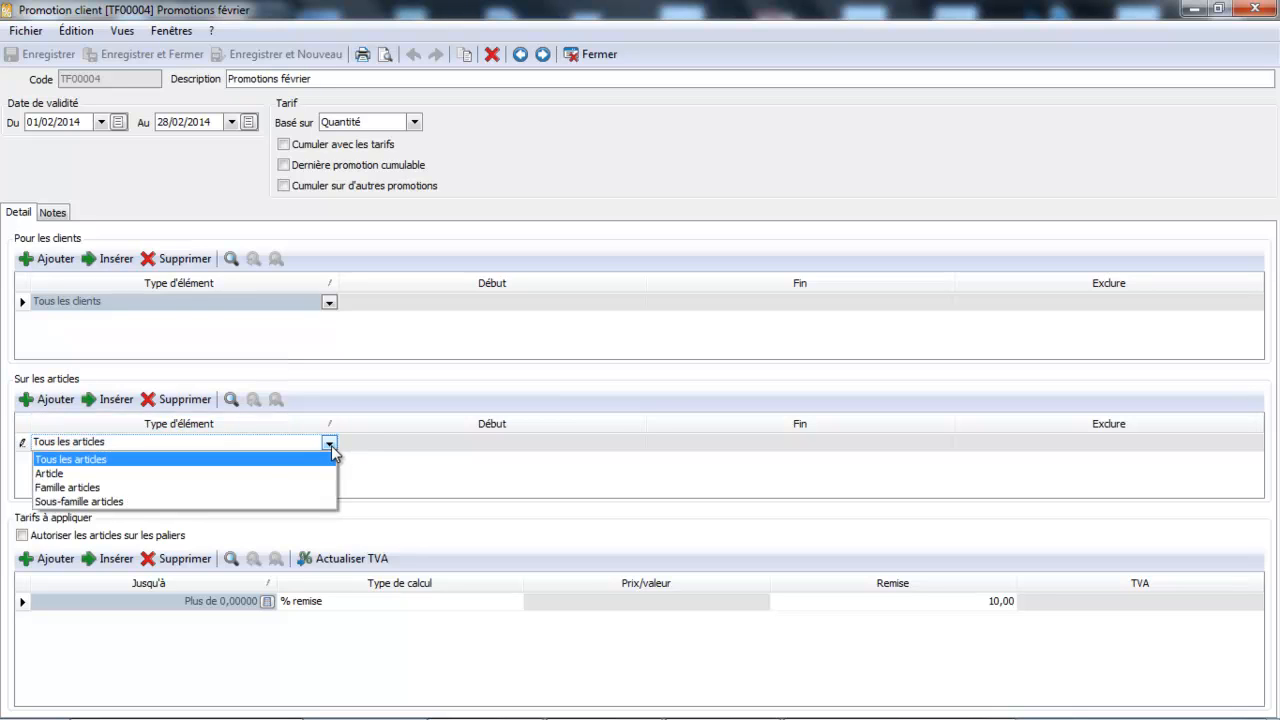
click(175, 495)
click(403, 443)
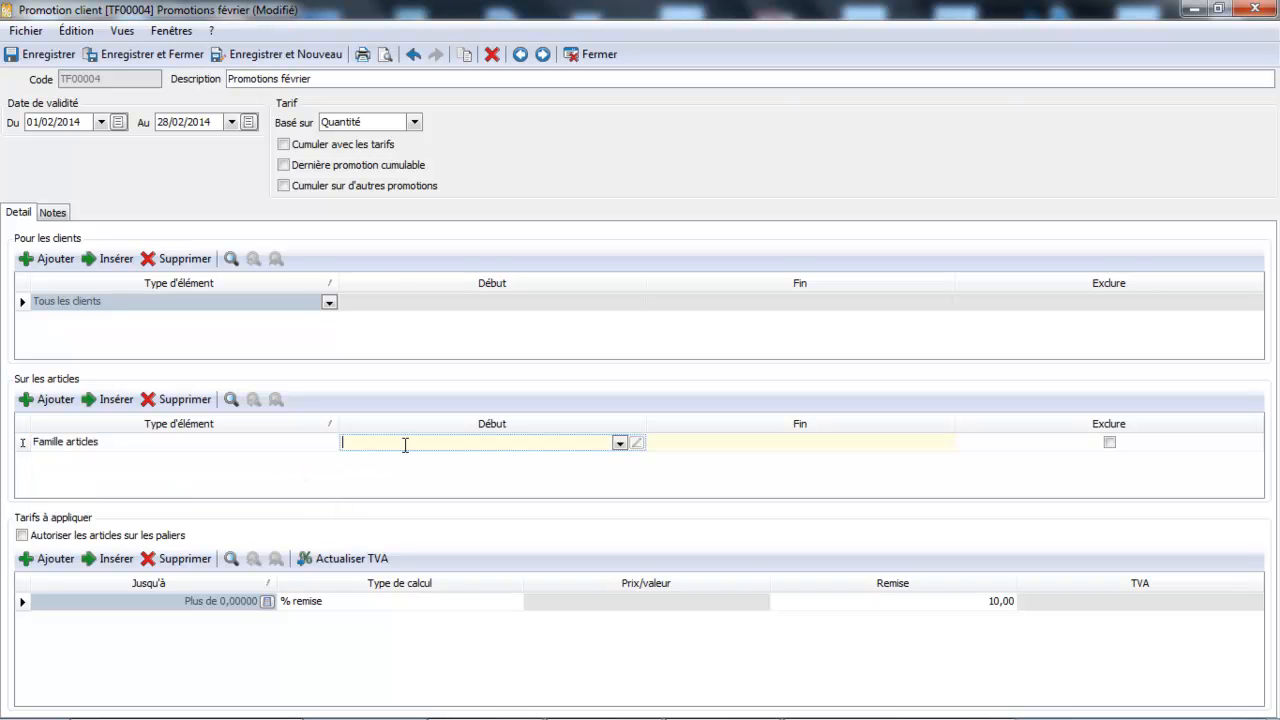
click(620, 443)
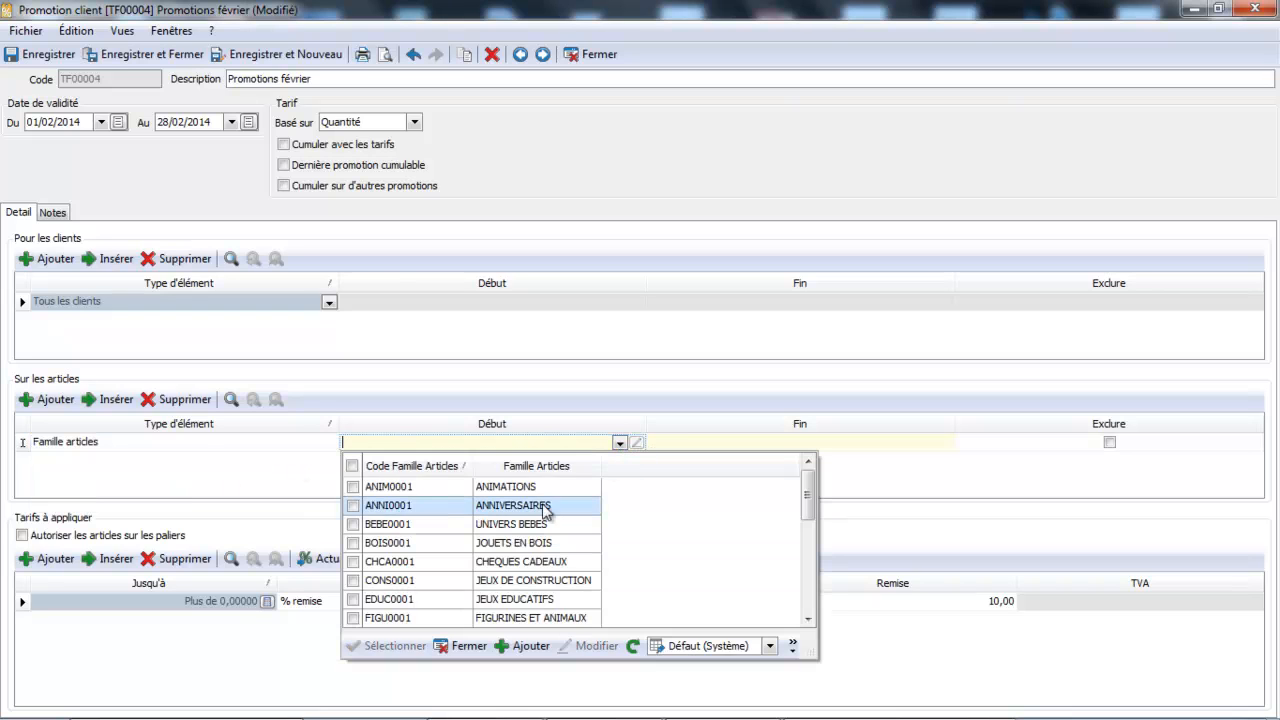
double_click(531, 526)
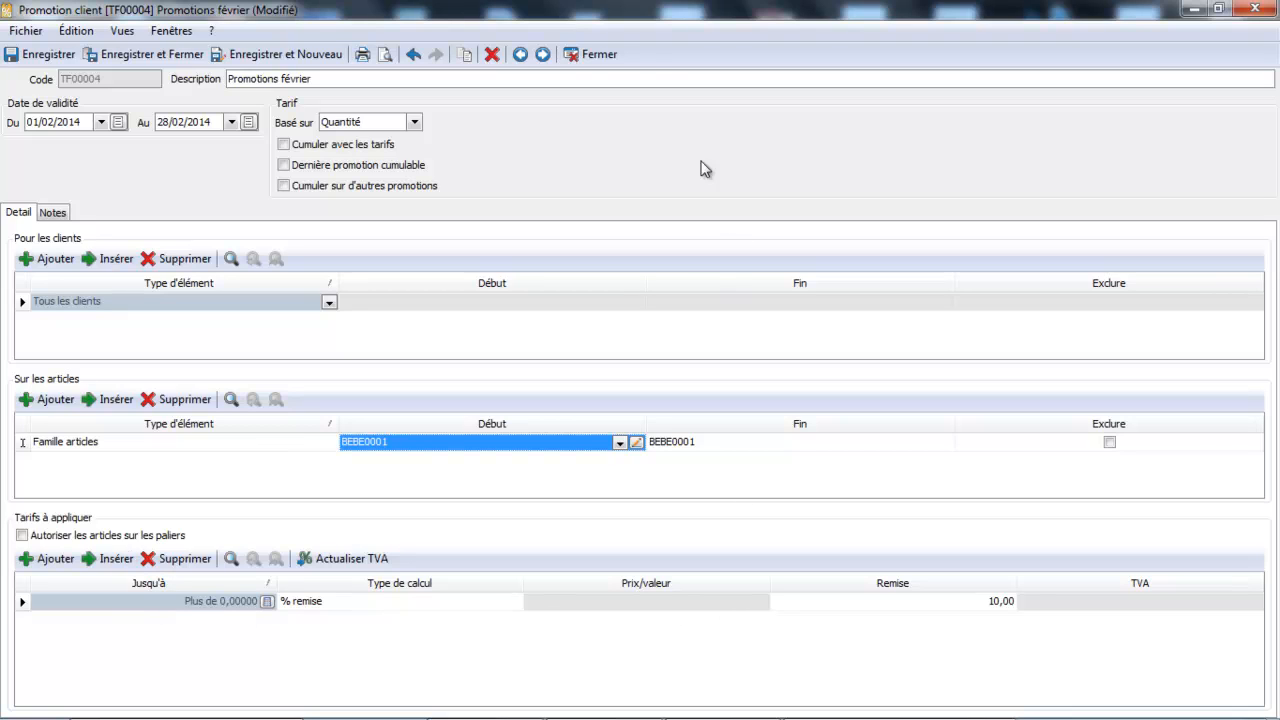
click(598, 58)
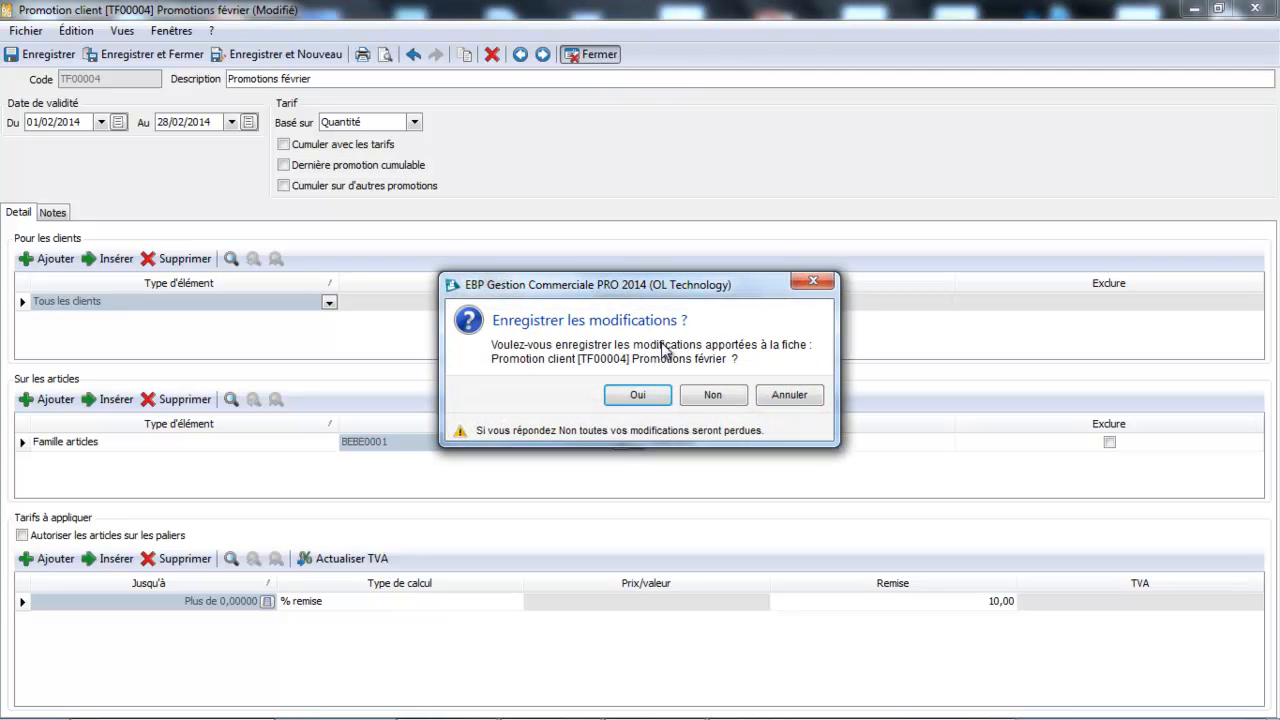
click(712, 397)
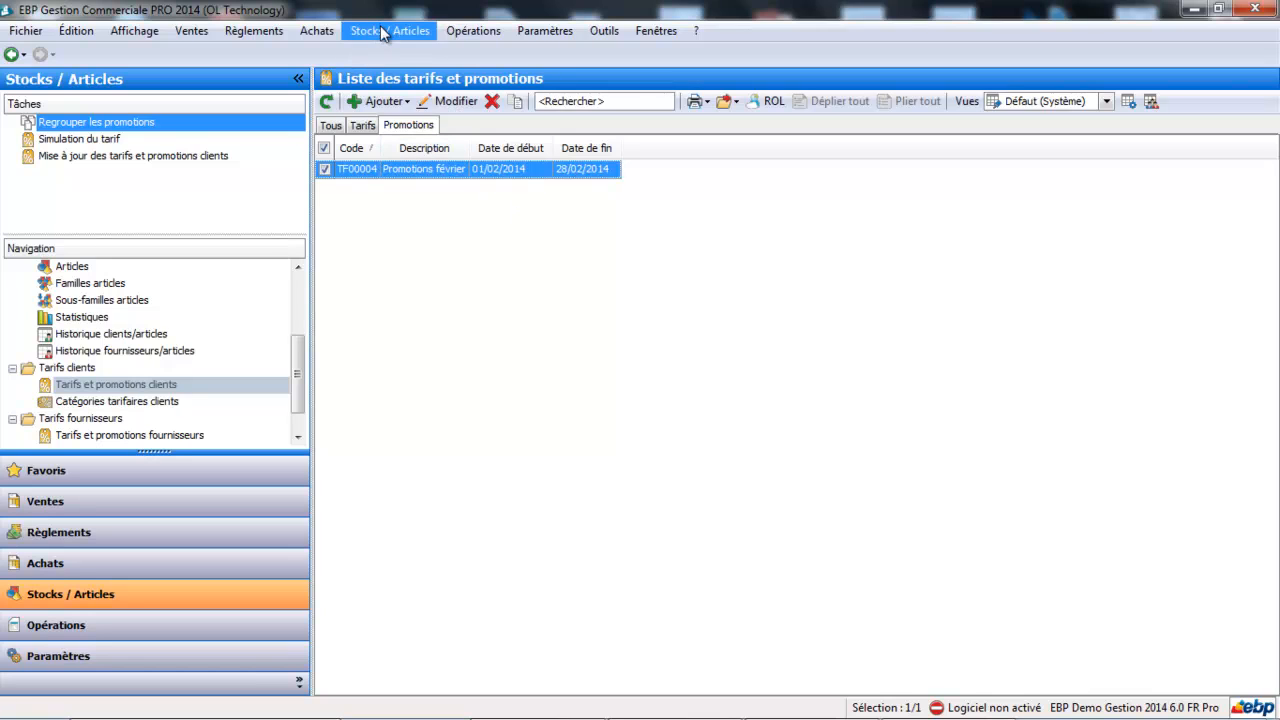
- Create a new client tariff with the description Opérations promotions CE
click(362, 126)
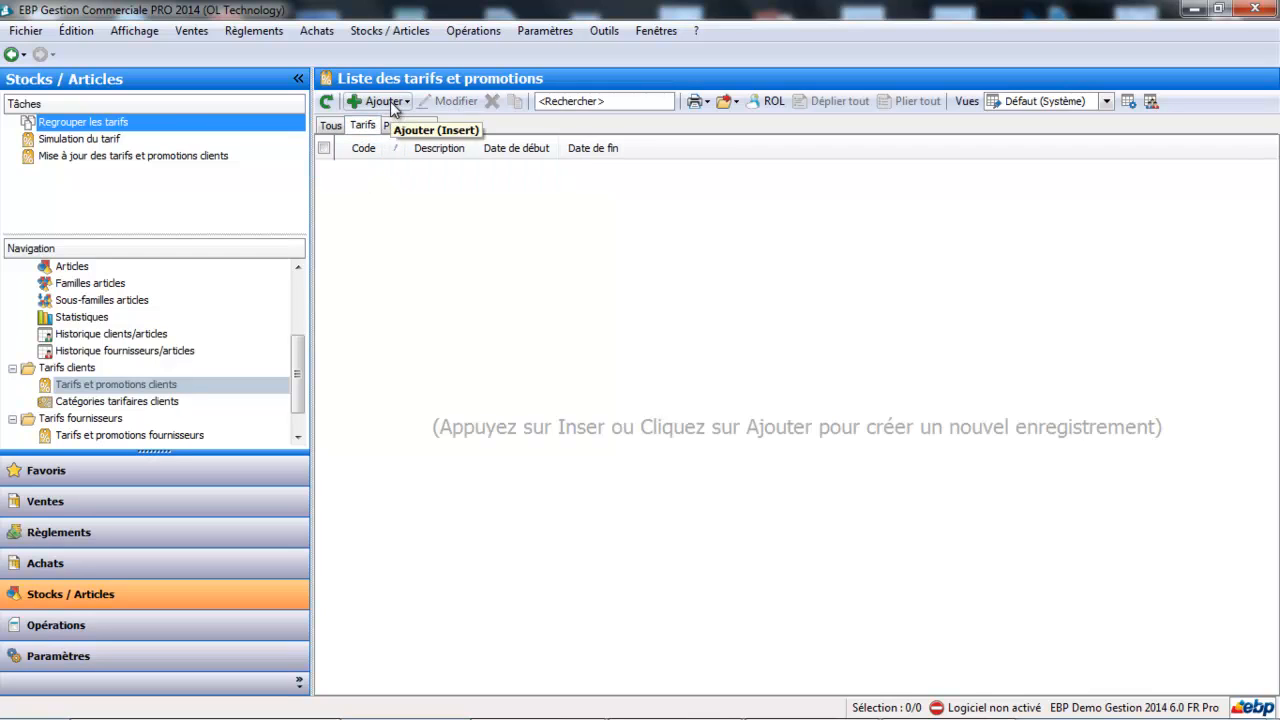
click(390, 101)
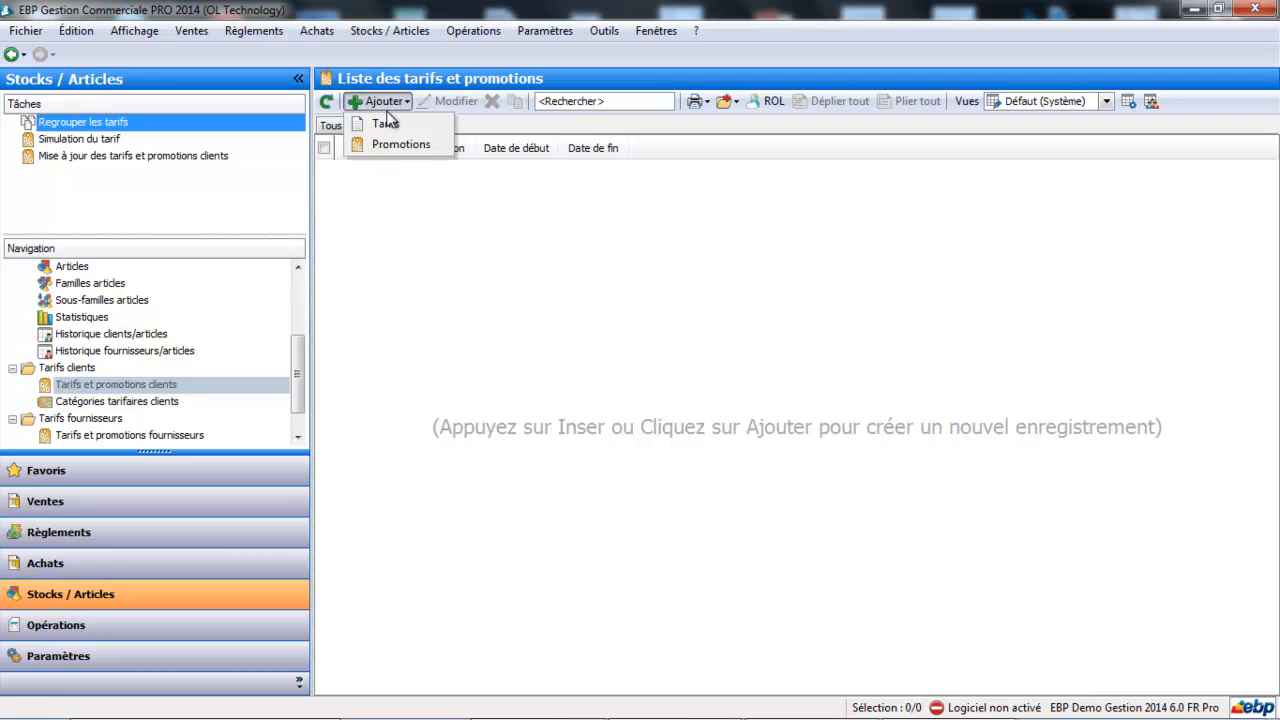
click(388, 123)
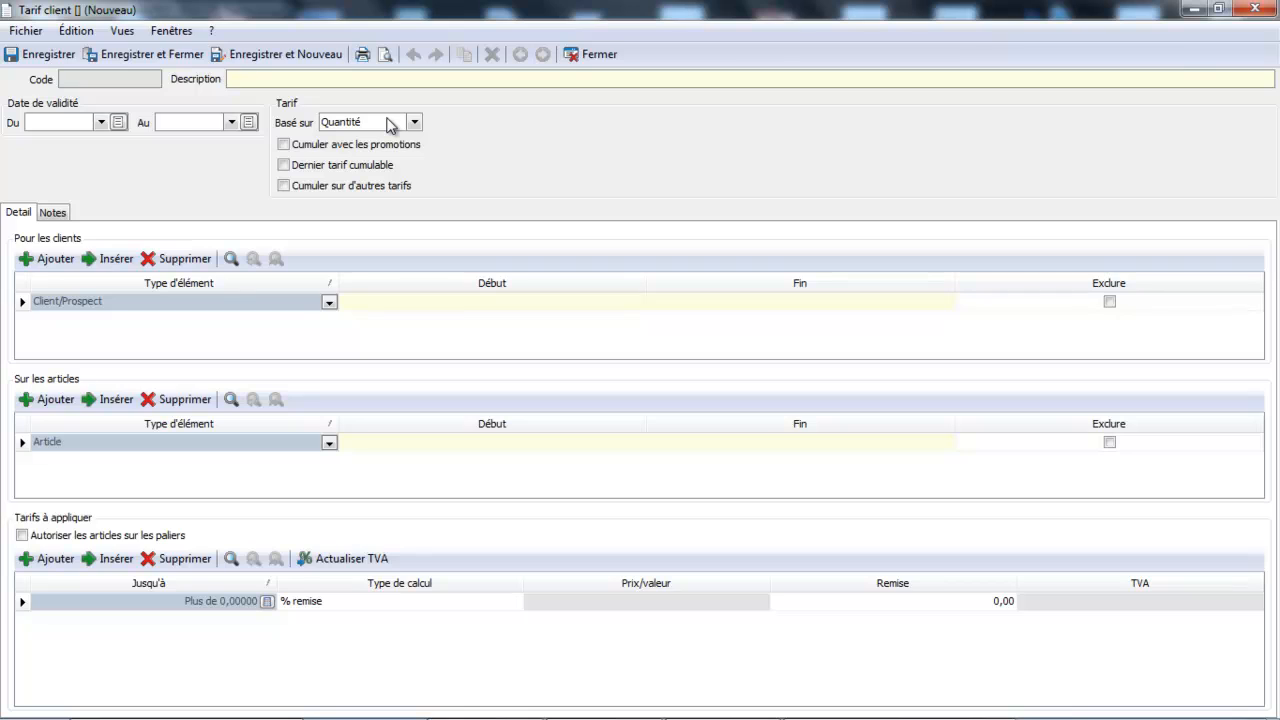
text(Opérations promotions CE)
key(Tab)
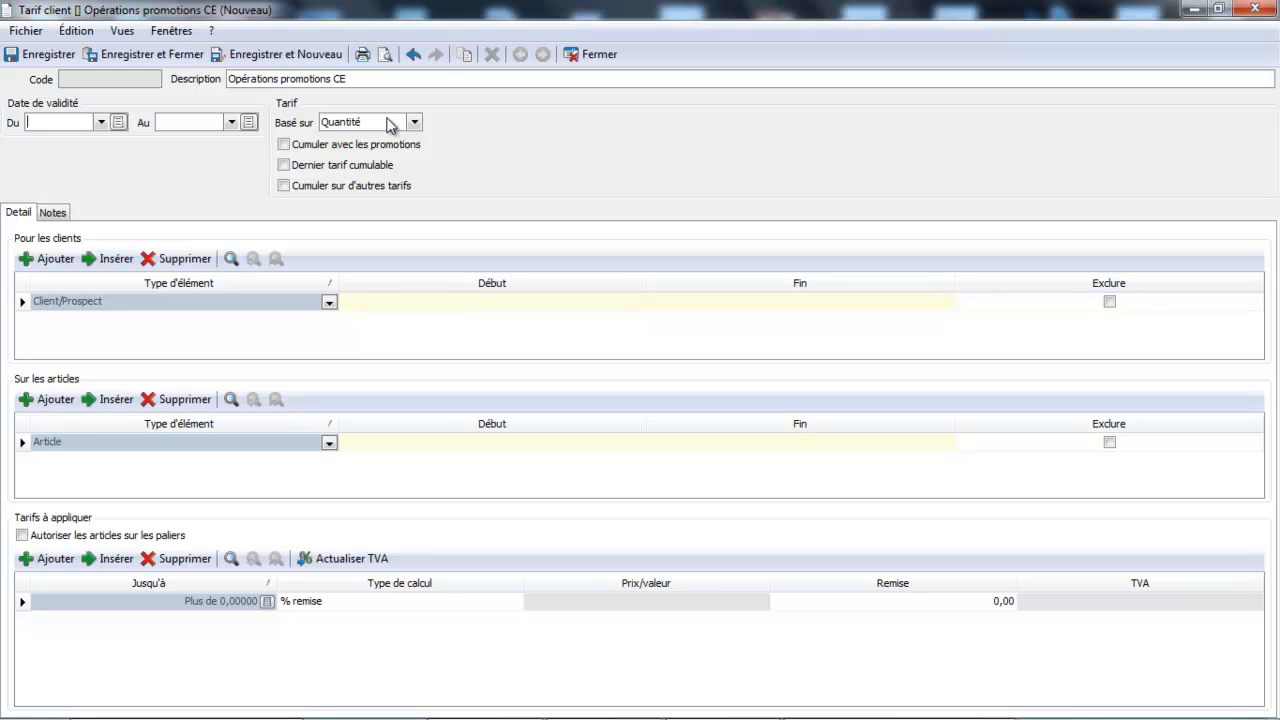
- Set the tariff's validity period from 01/02/2014 to 28/02/2014
click(101, 122)
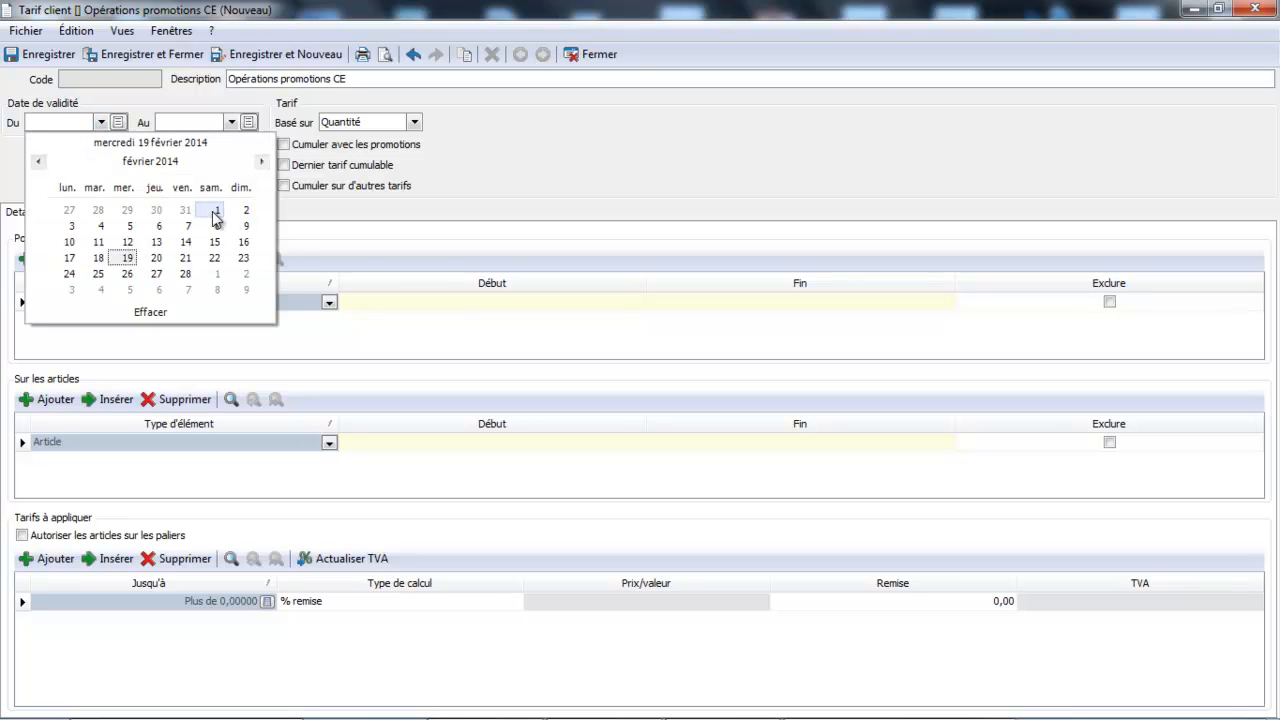
click(217, 210)
click(231, 122)
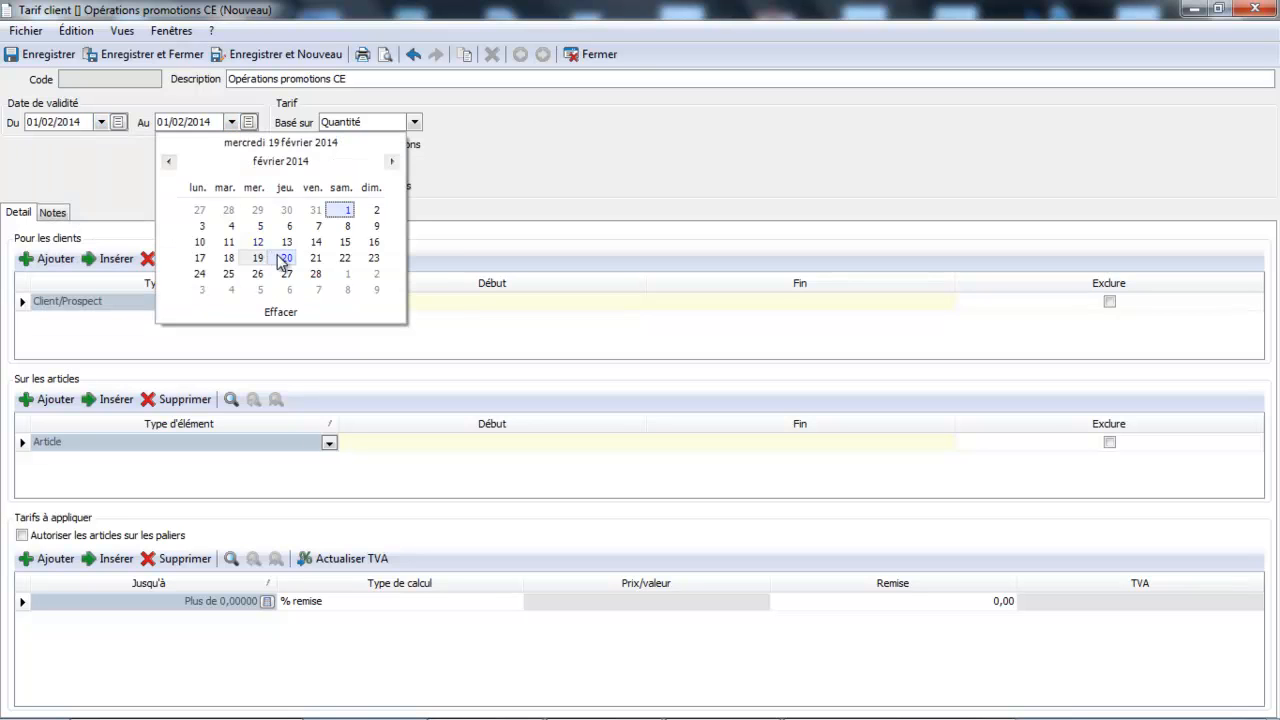
click(316, 273)
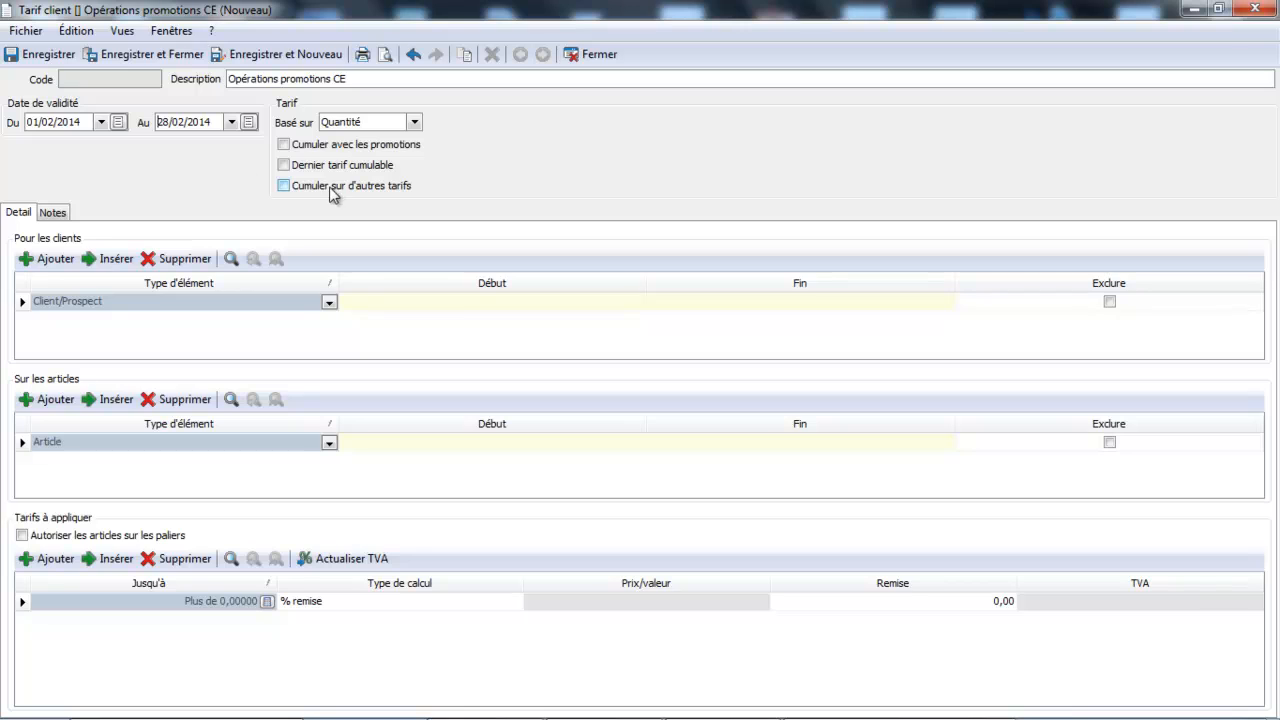
- Restrict the tariff's clients to the client tariff category (Catégorie tarifaire client) CE
click(329, 302)
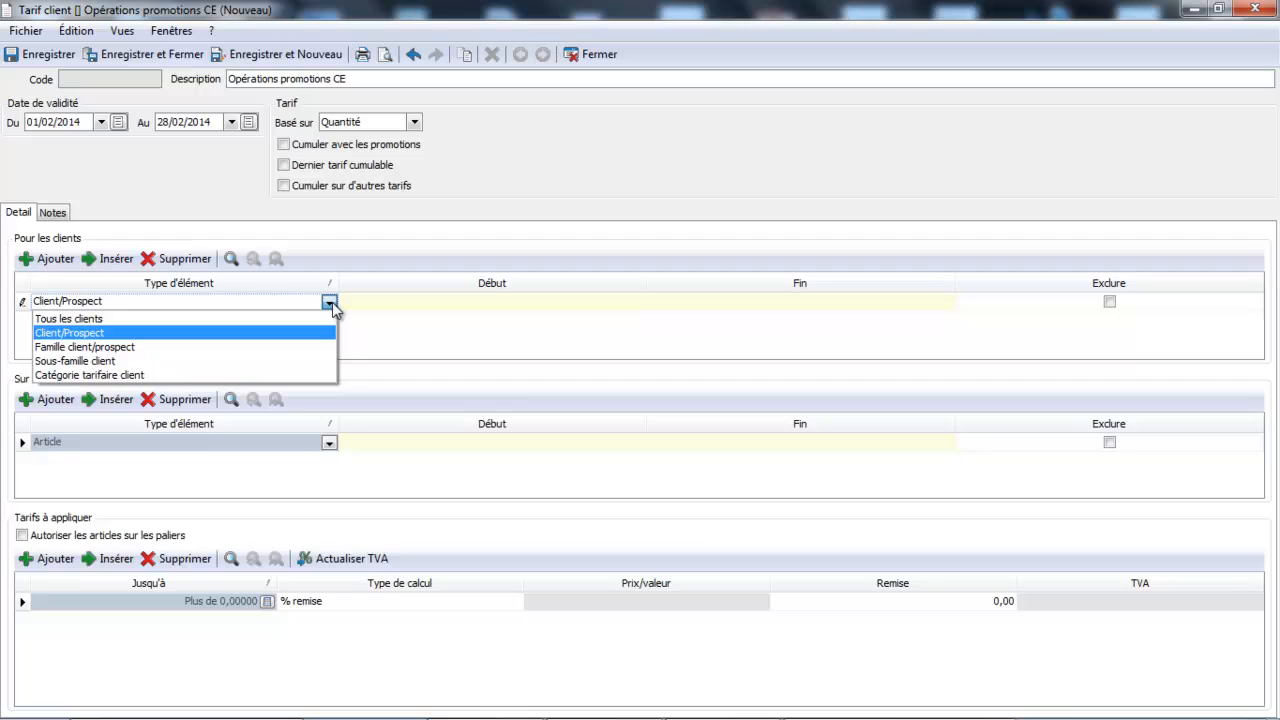
click(205, 377)
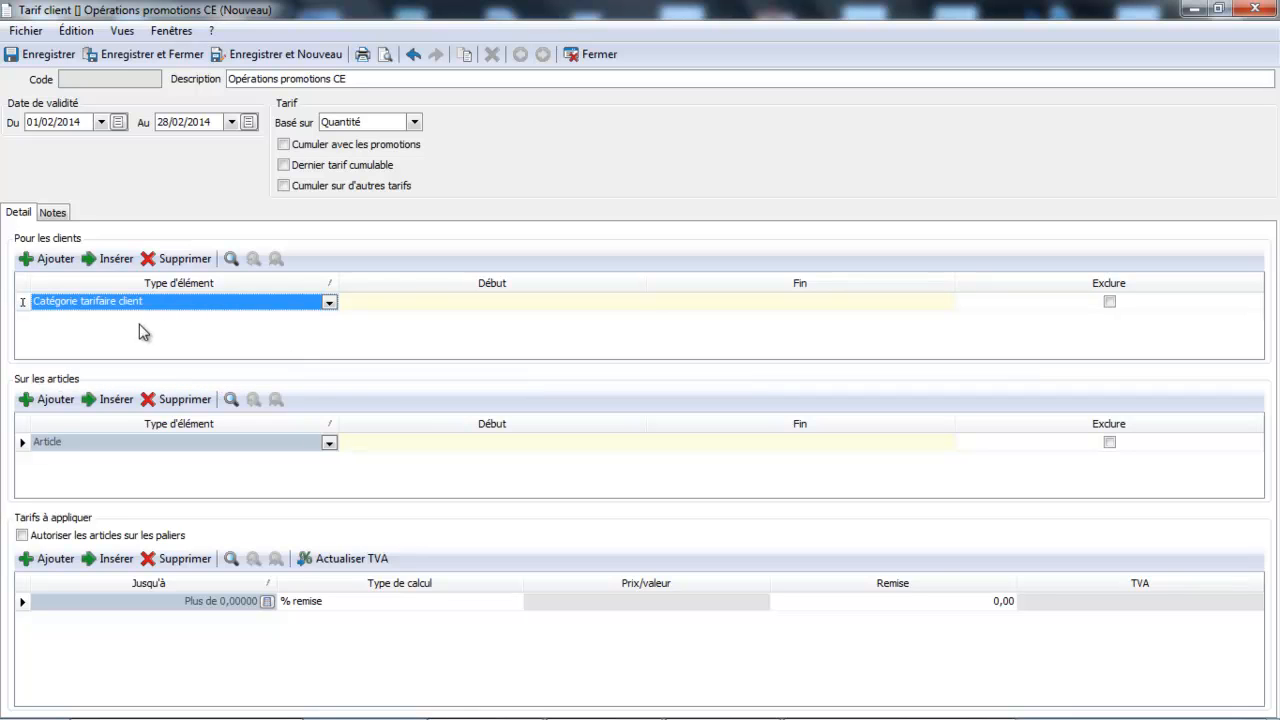
click(432, 309)
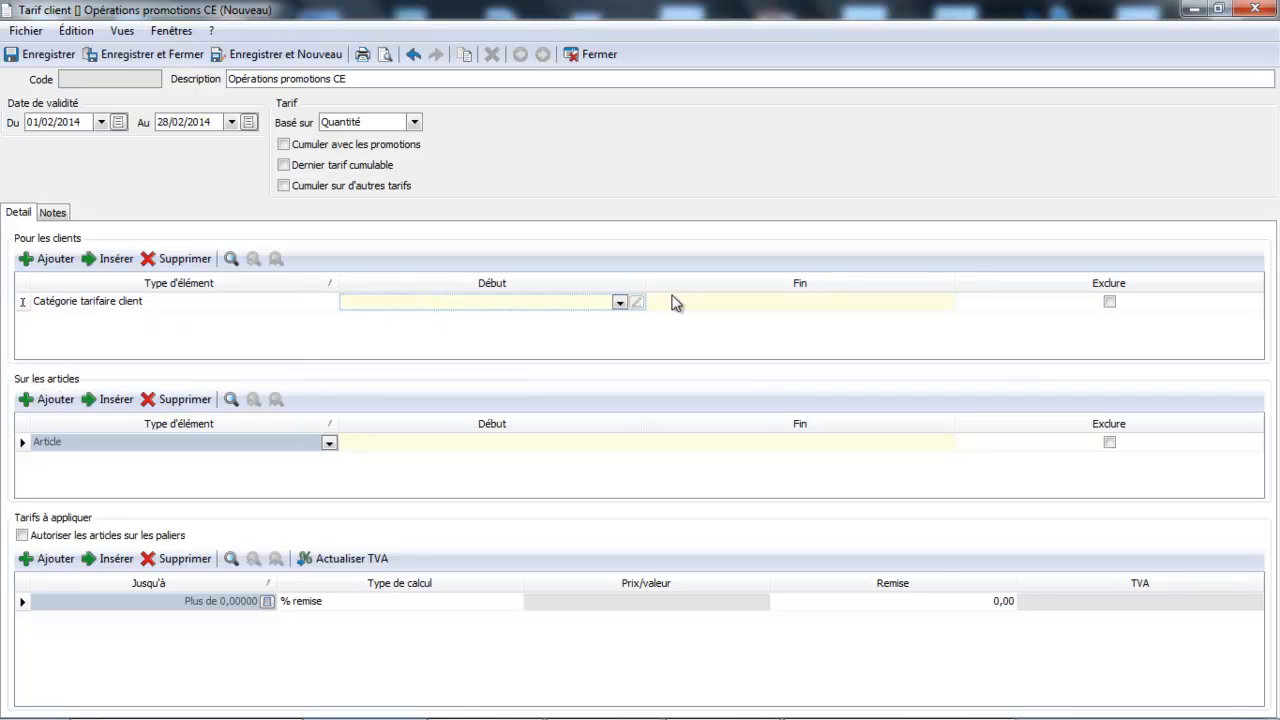
click(621, 300)
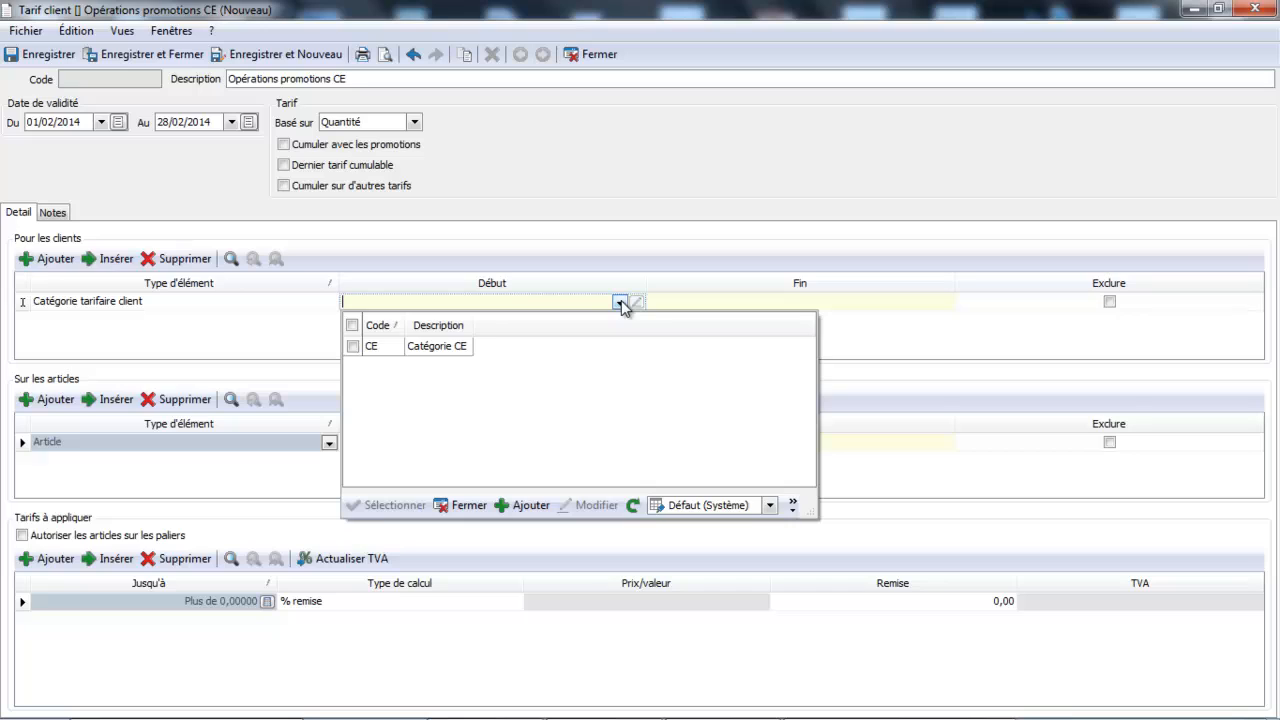
click(457, 345)
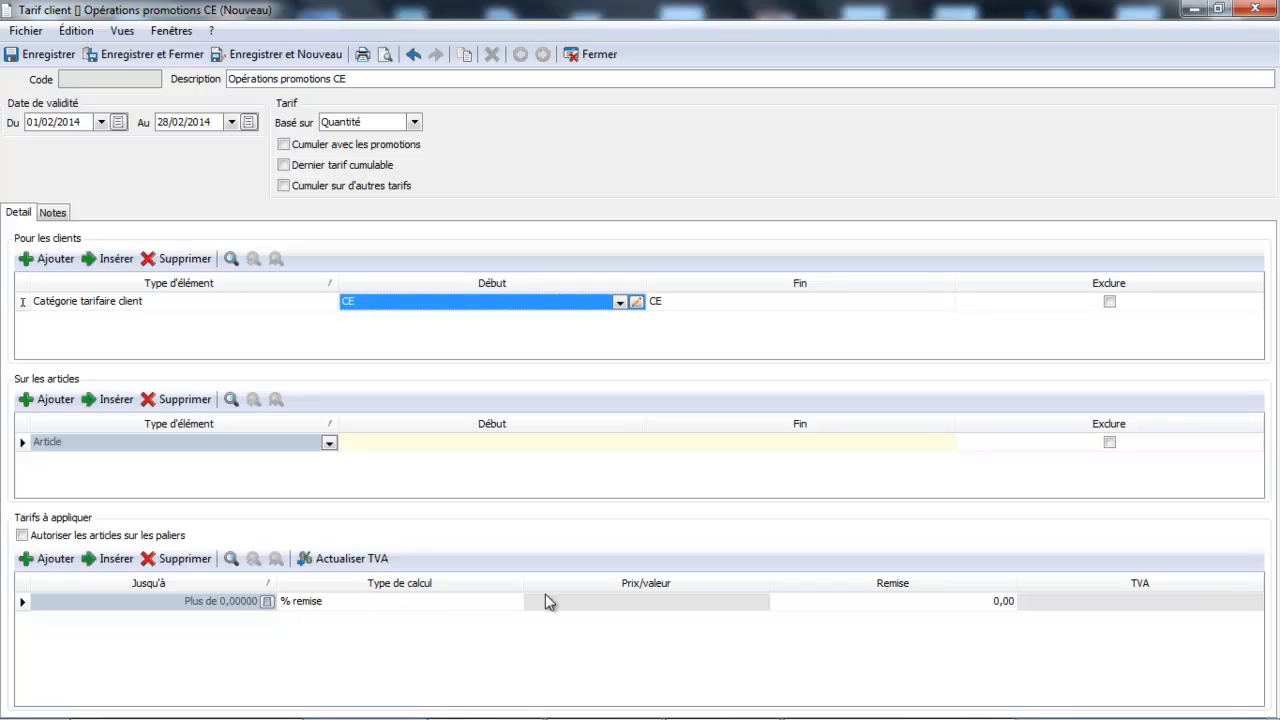
- Set the tariff line's % remise discount to 30 and try to save and close the tariff
click(897, 603)
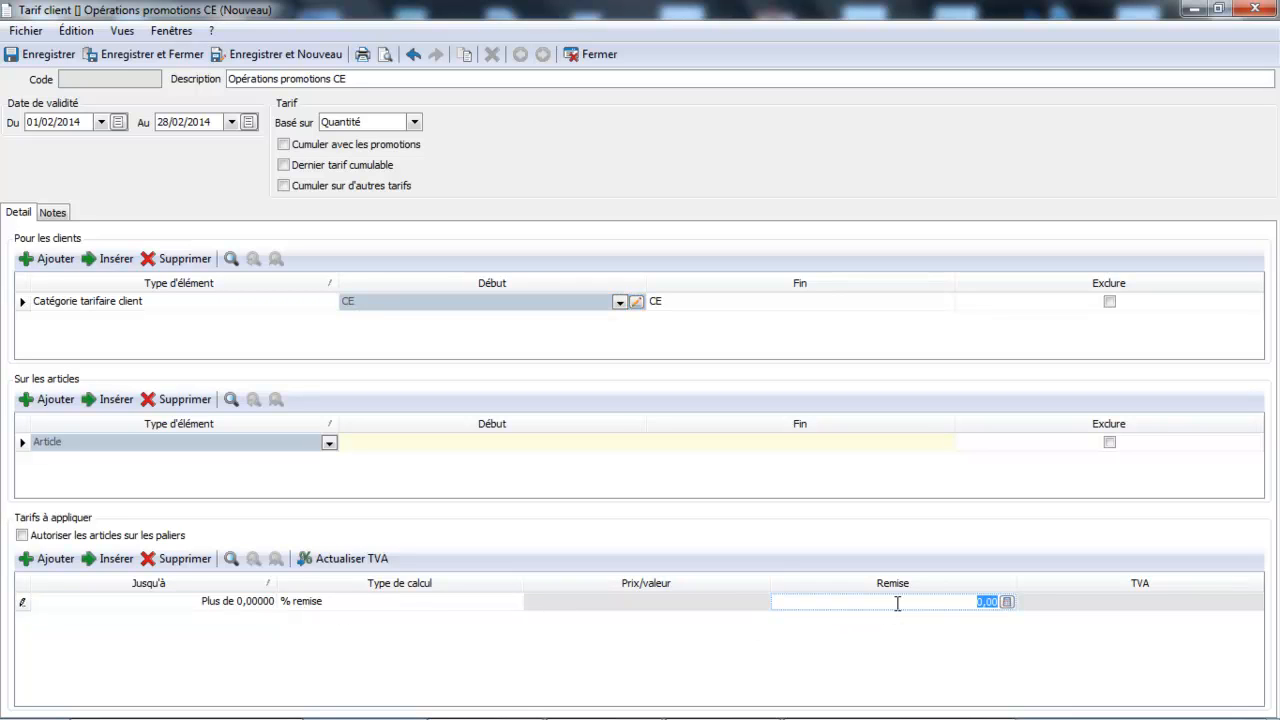
text(30)
key(Tab)
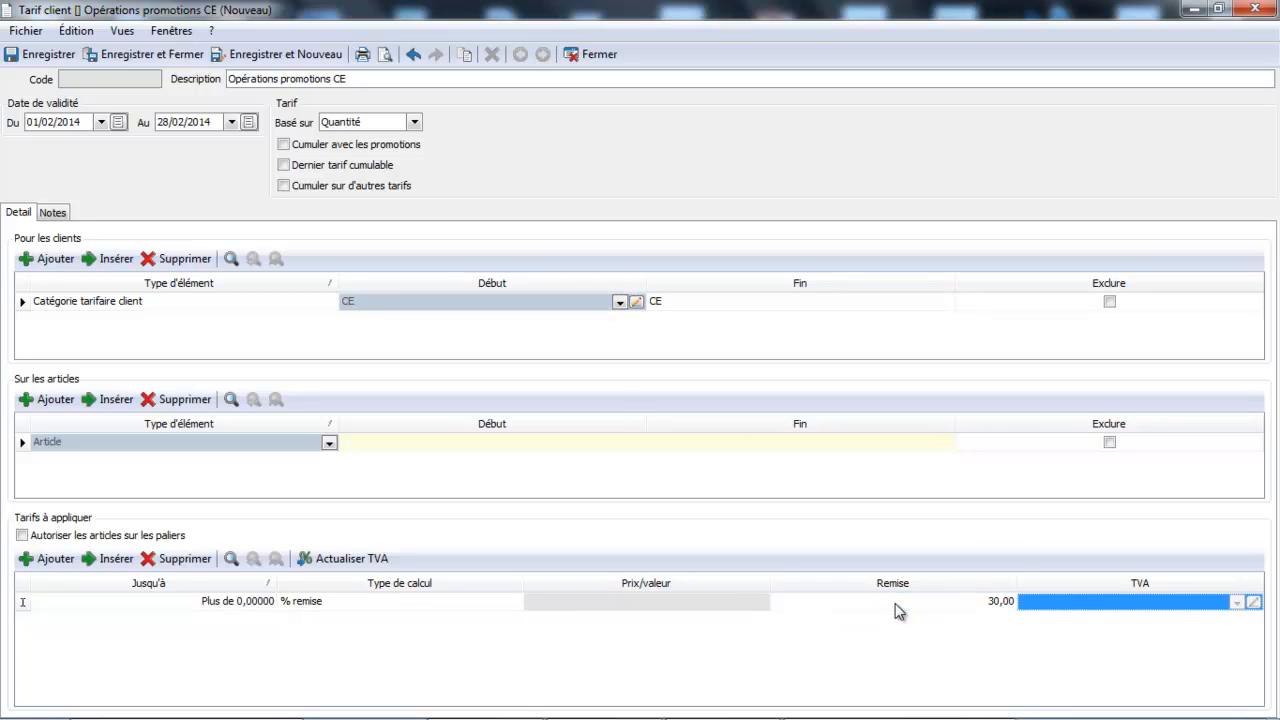
click(158, 58)
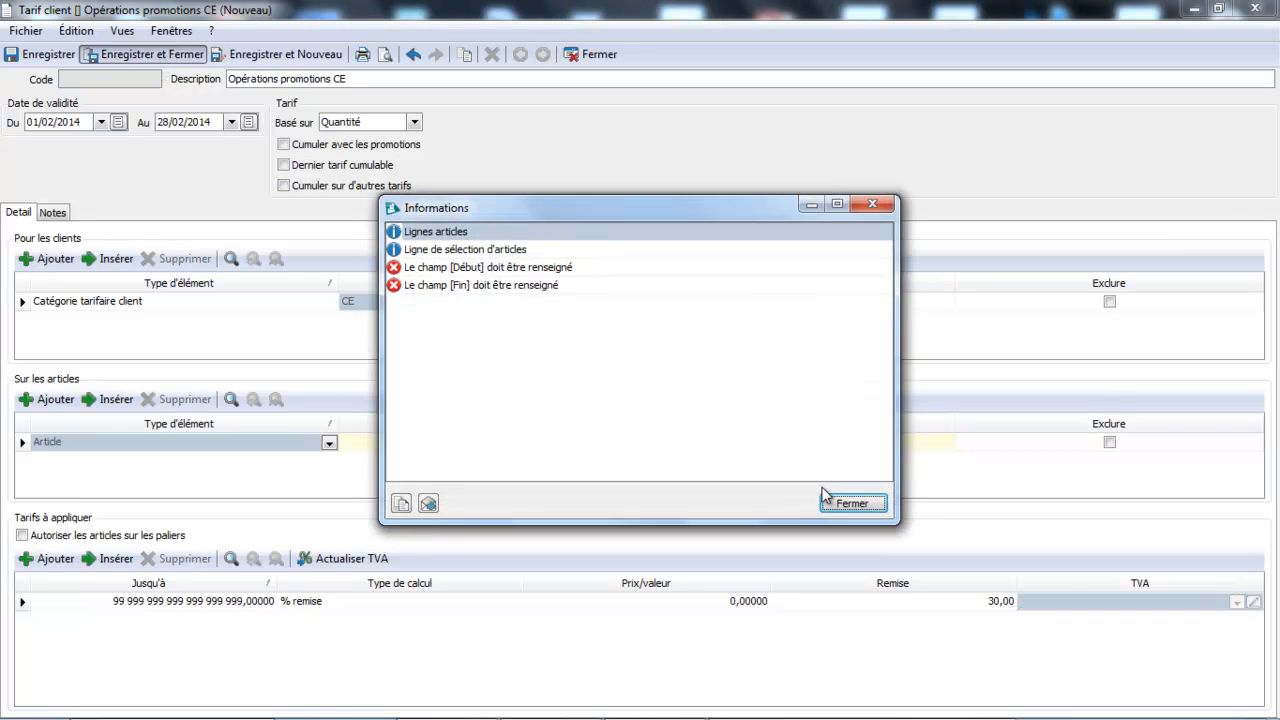
click(846, 505)
- Apply the tariff to all articles (Tous les articles), and save and close it
click(329, 443)
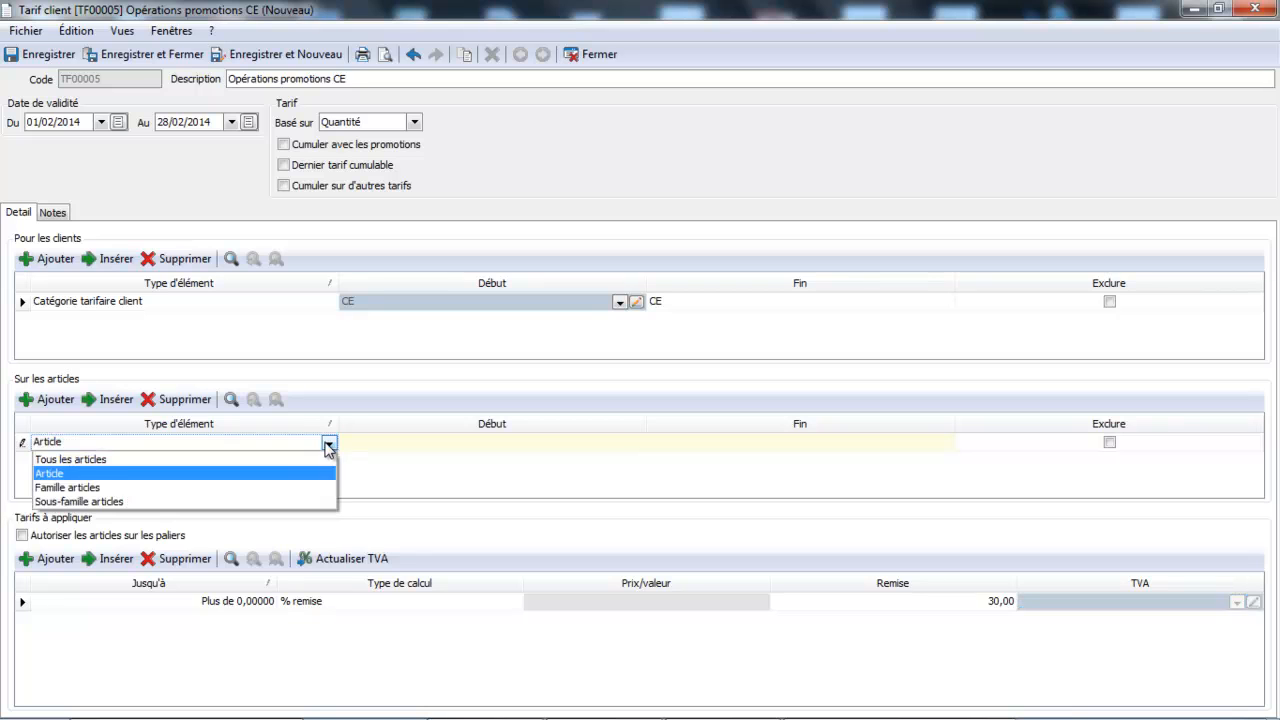
click(257, 462)
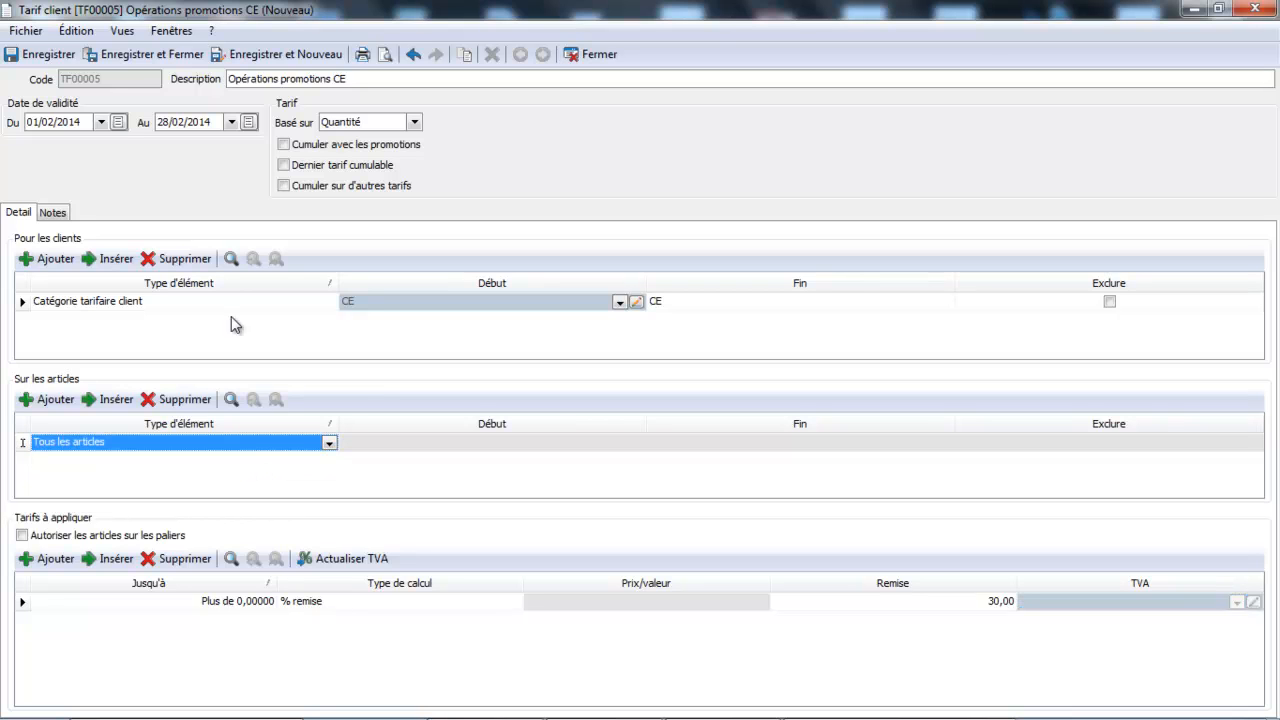
click(152, 58)
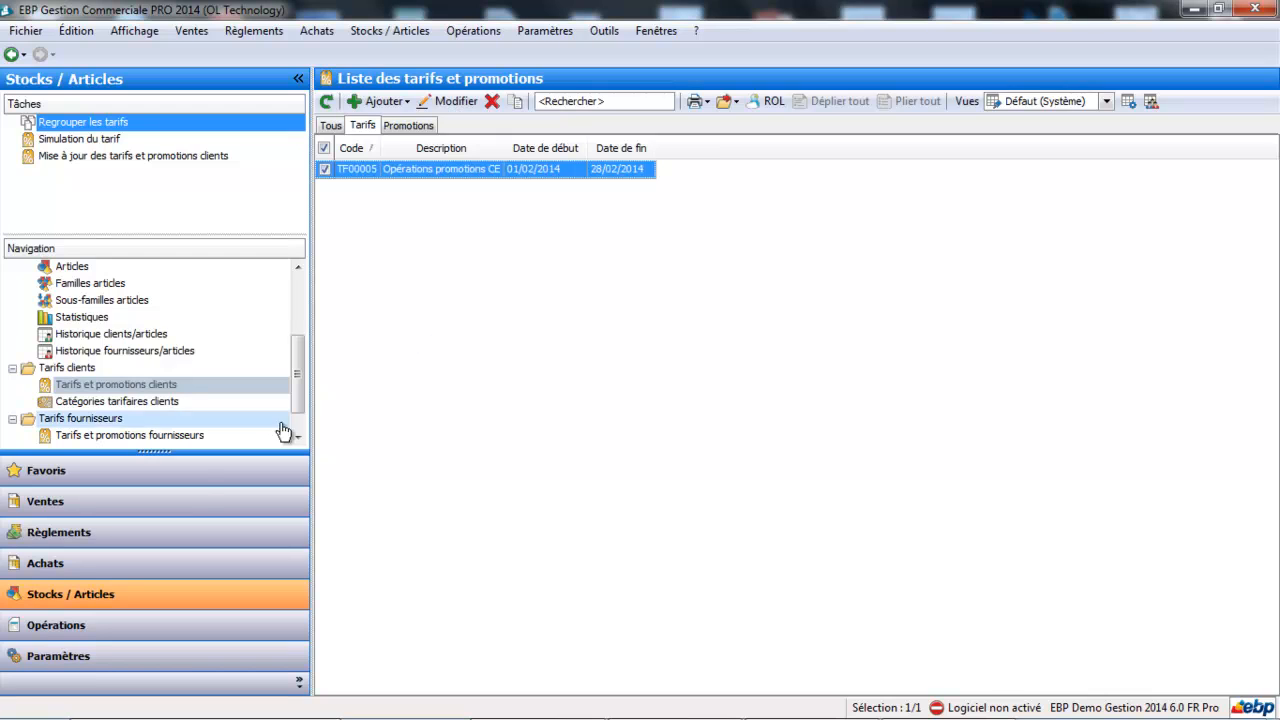
- Open the MAIRIE DE SAINT DENIS client record, set its Famille to Comités d'entreprise and apply the family's parameters to the record
click(188, 503)
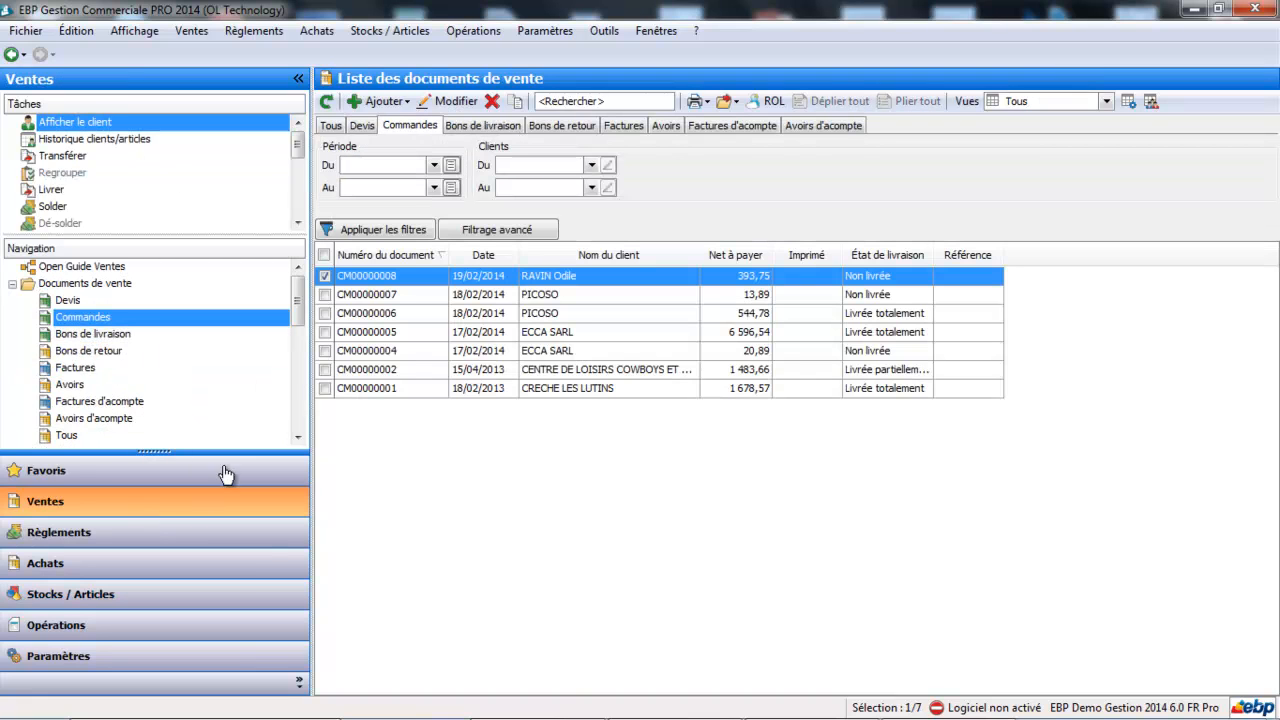
drag(298, 292, 298, 326)
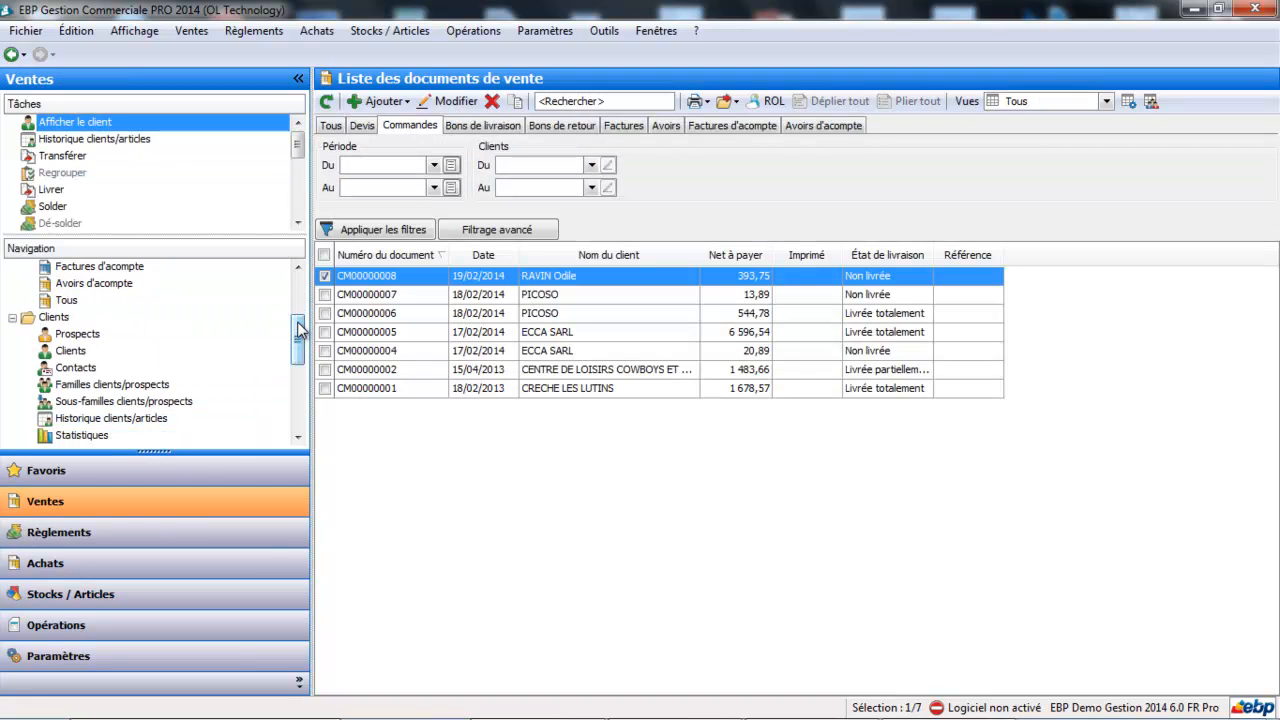
click(103, 348)
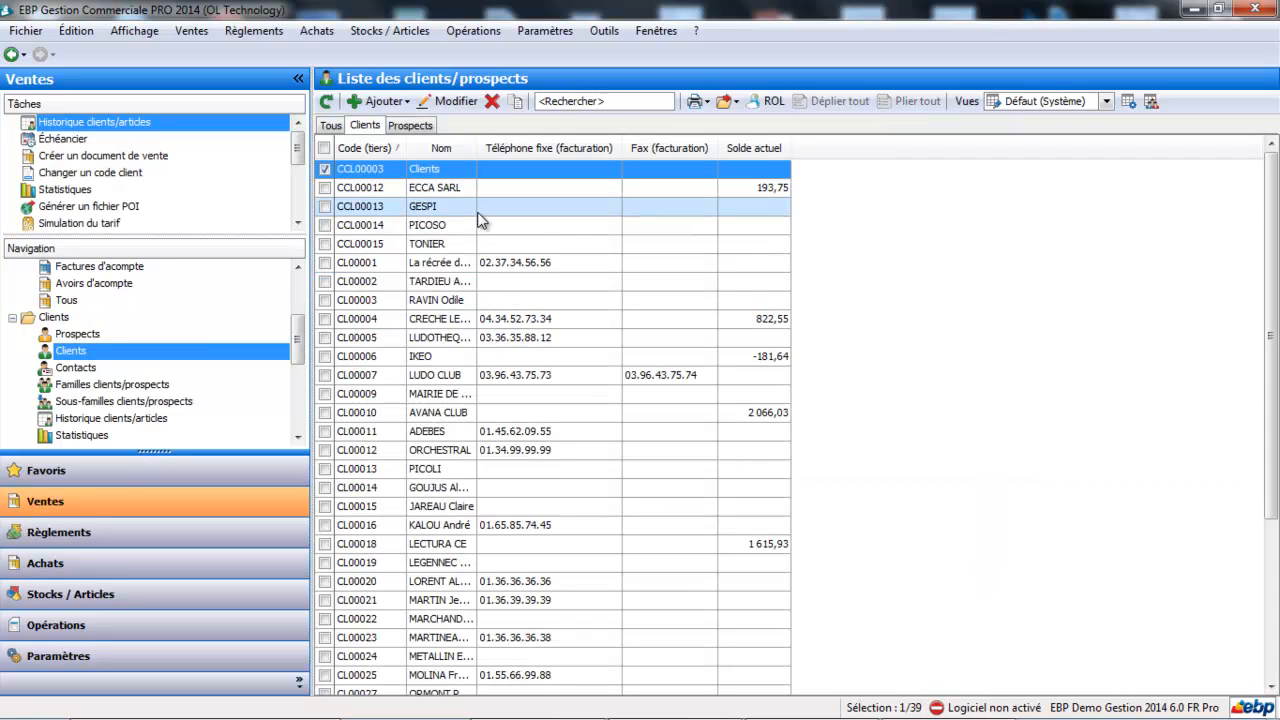
double_click(505, 400)
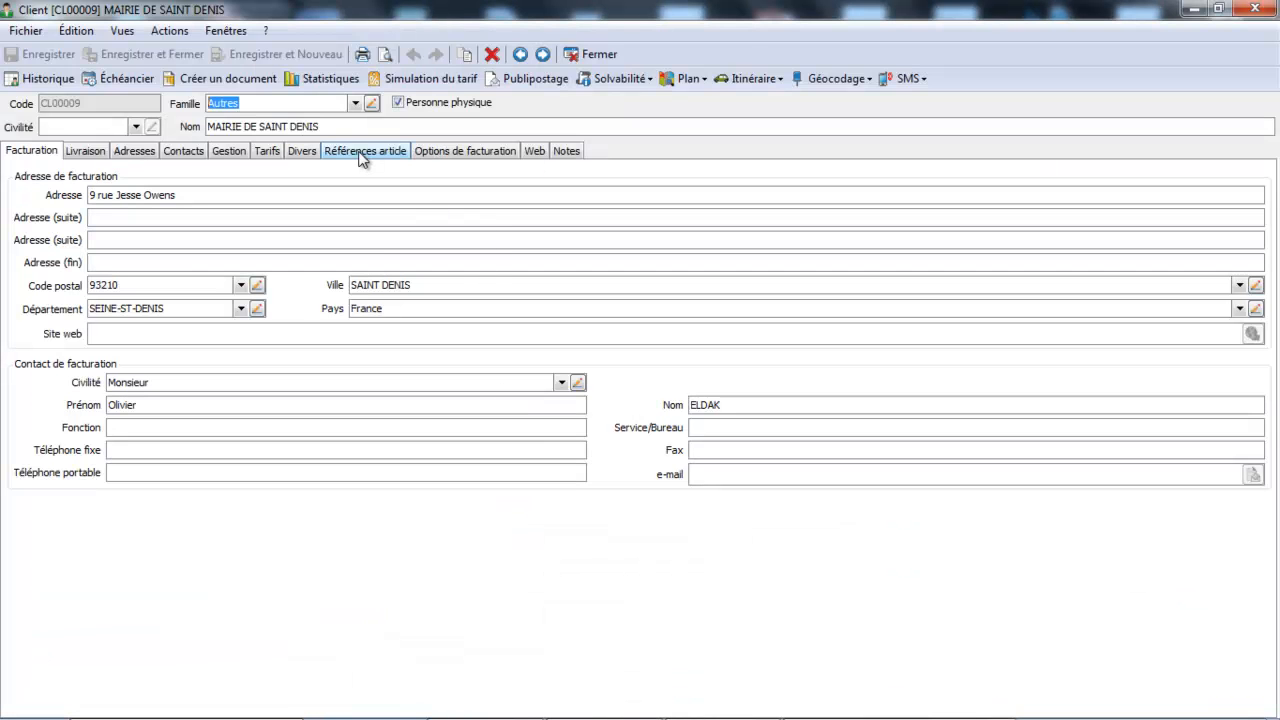
click(355, 104)
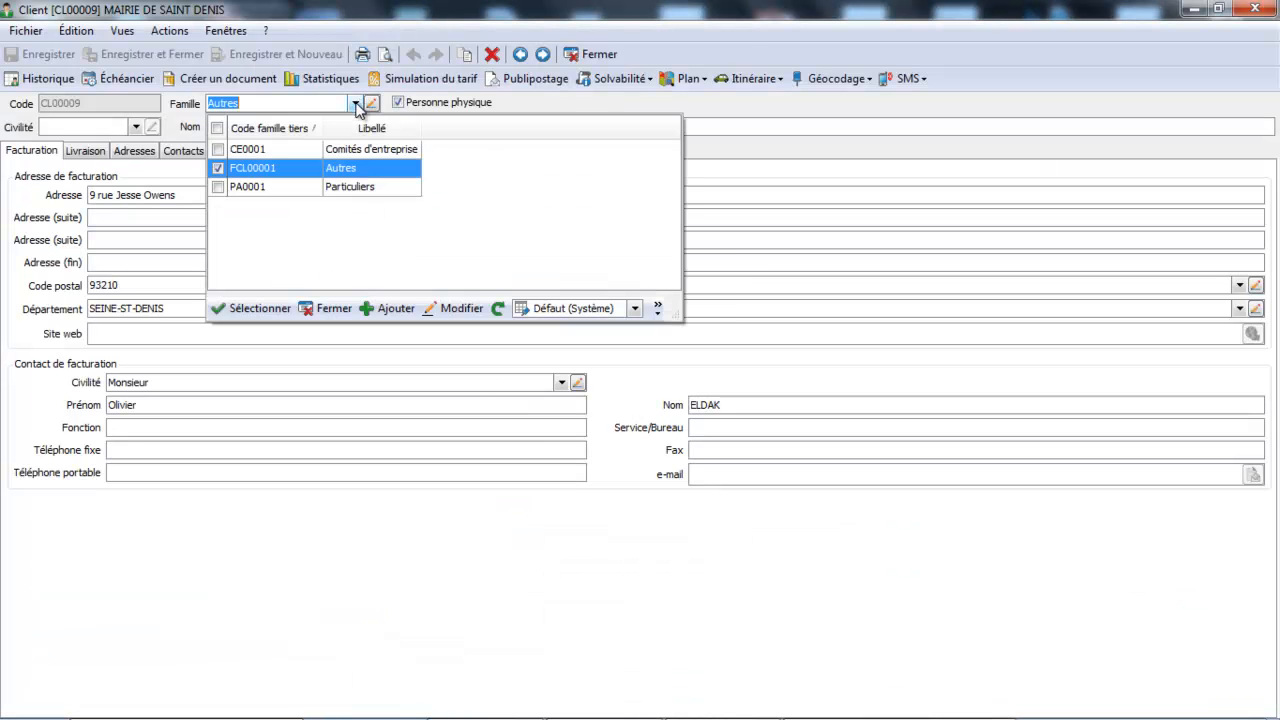
click(274, 148)
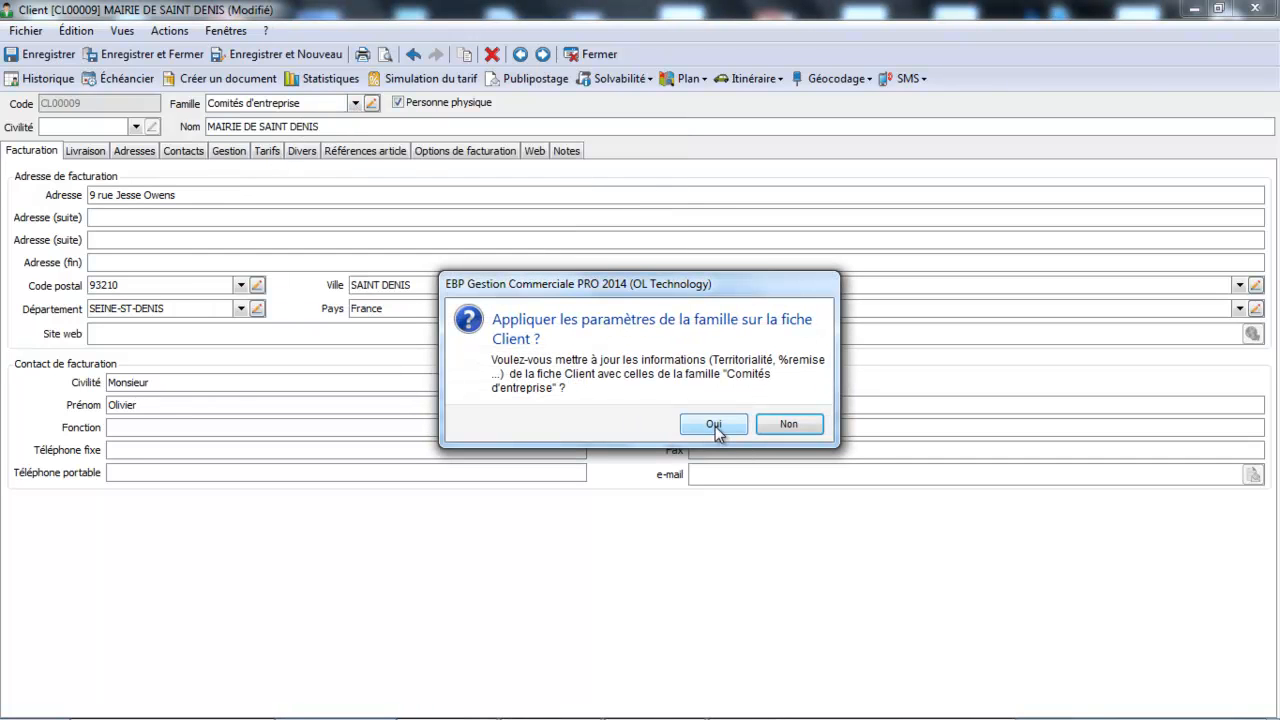
click(714, 424)
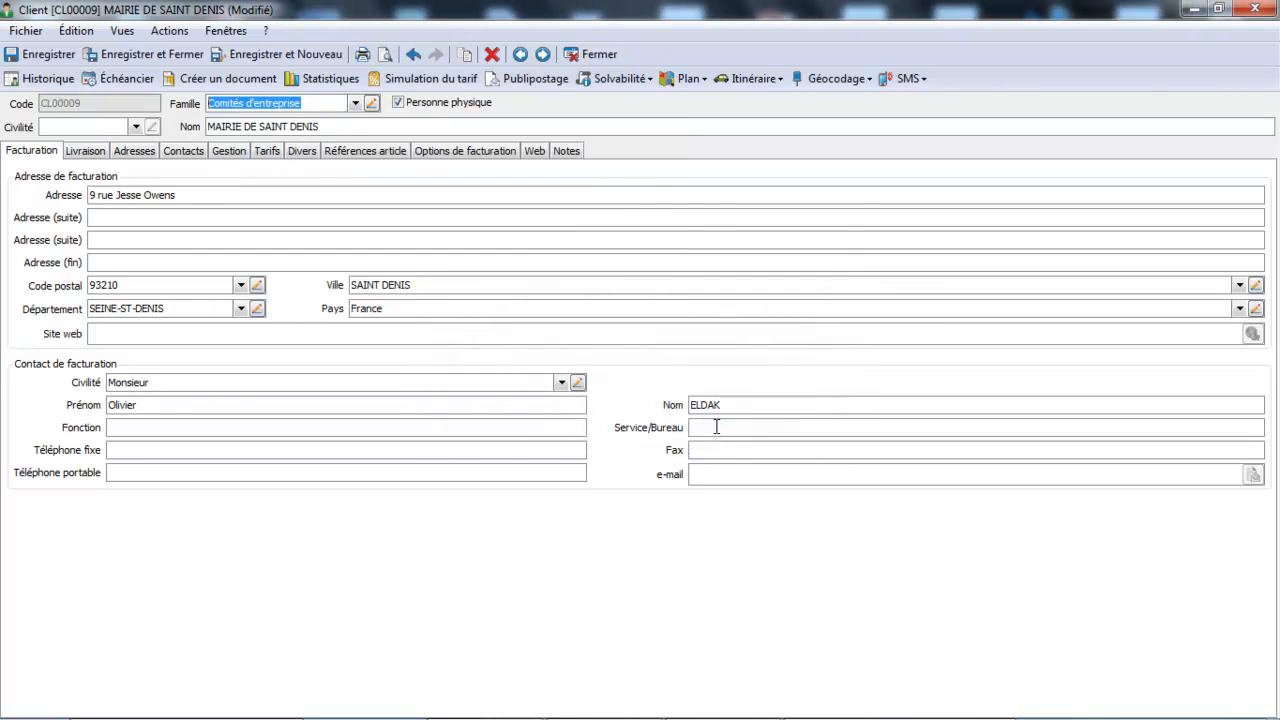
- Check the client's tariffs, set its Catégorie tarifaire to Catégorie CE, and save and close the record
click(267, 151)
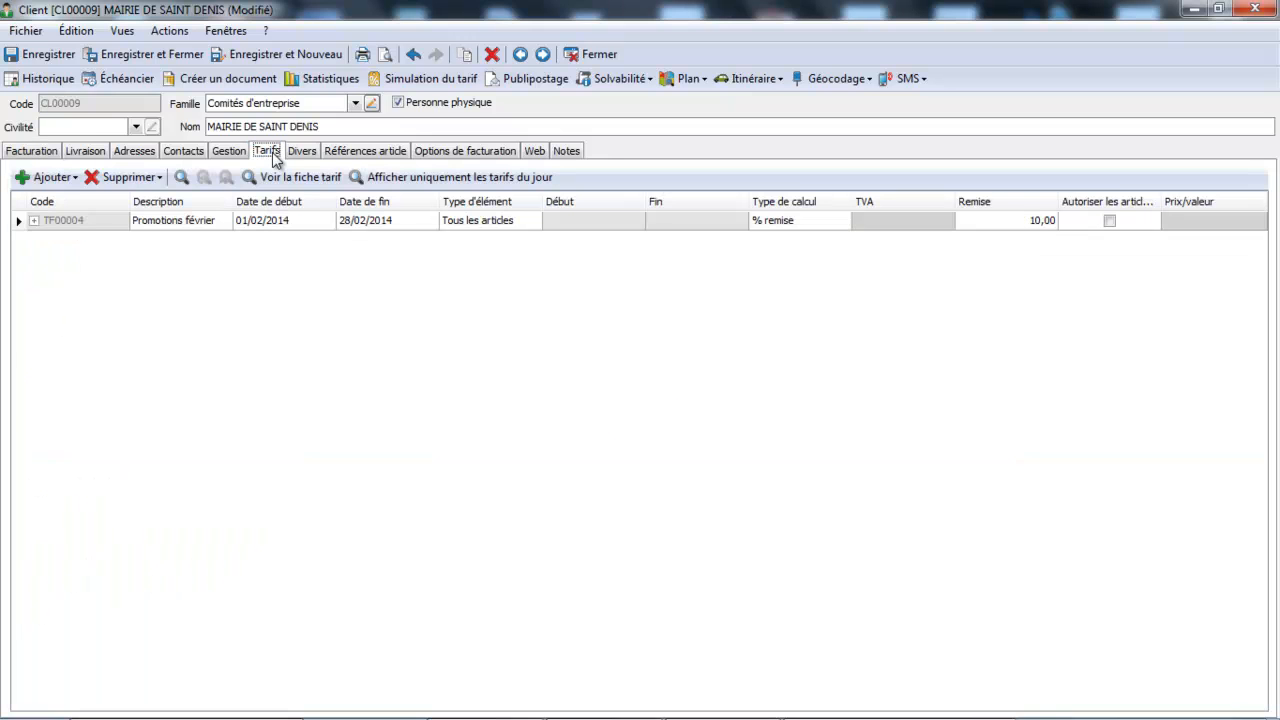
click(229, 150)
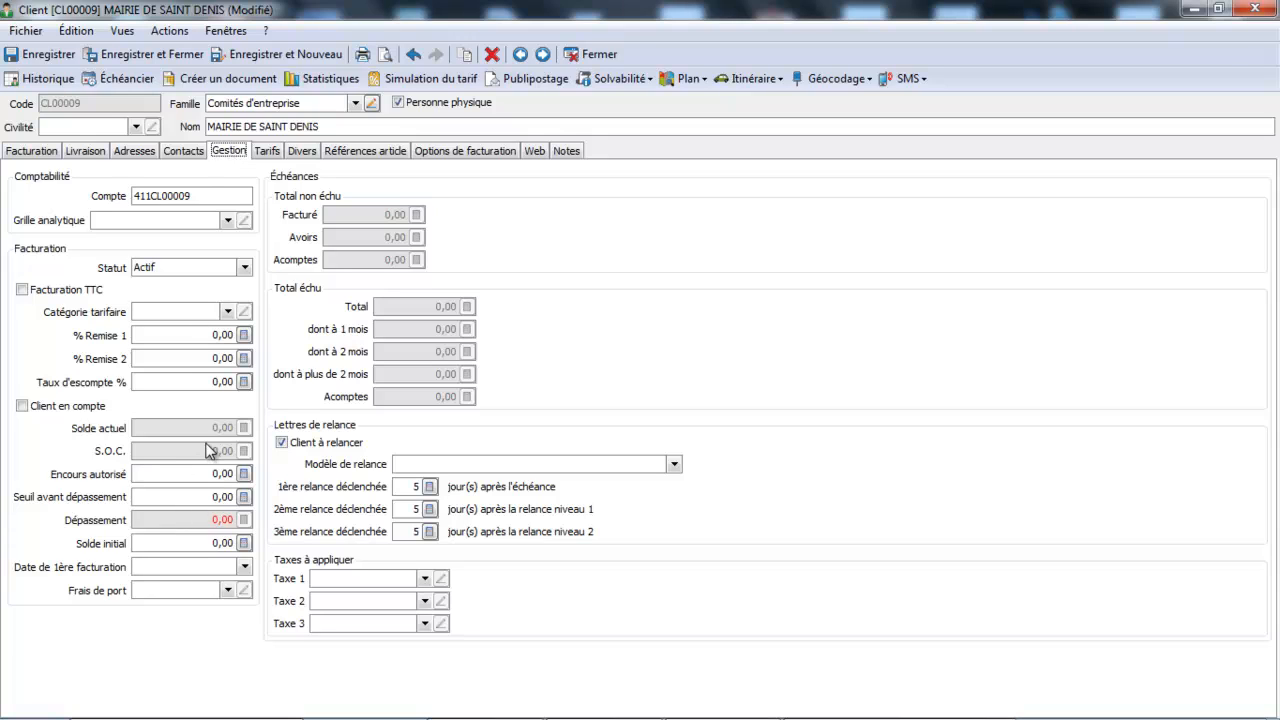
click(228, 312)
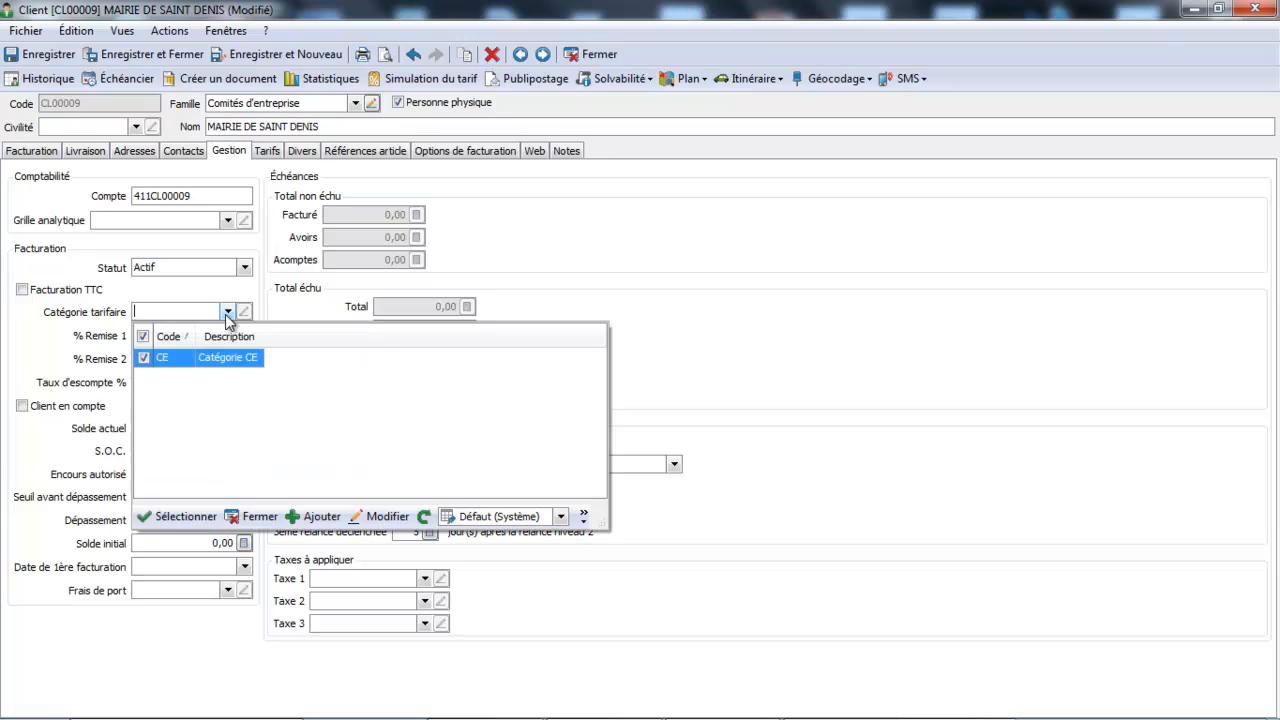
double_click(211, 356)
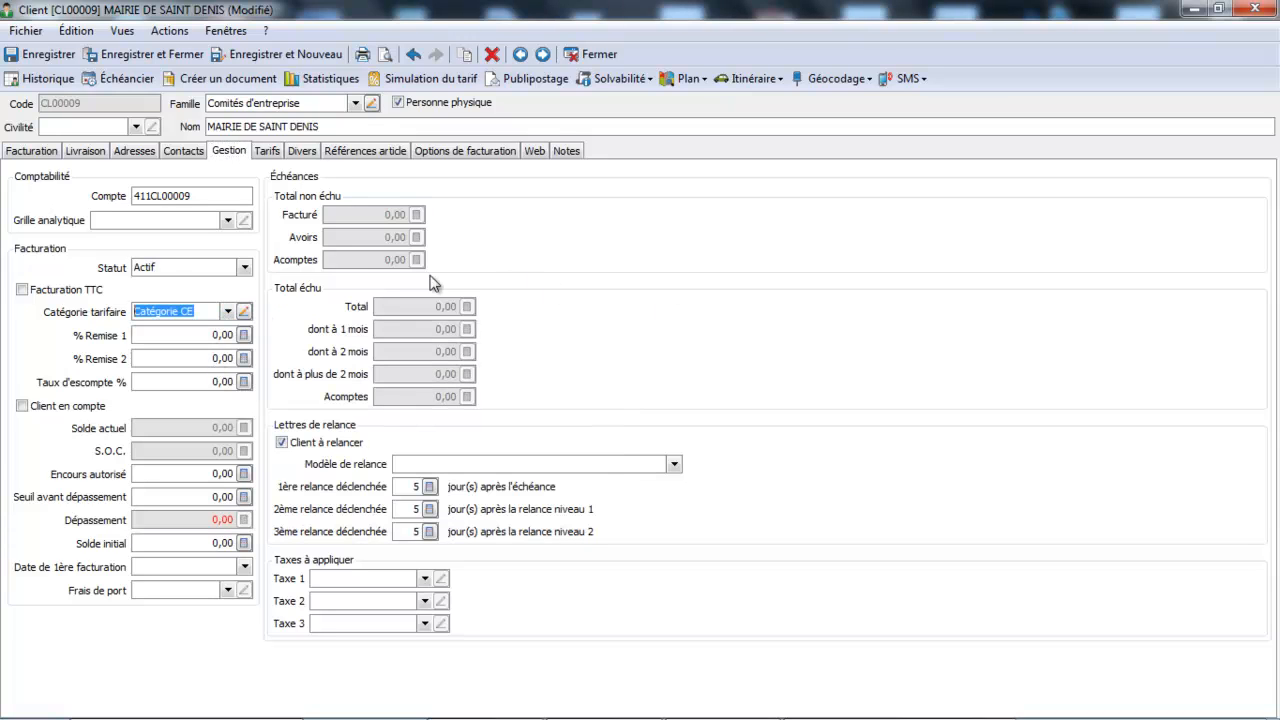
click(166, 54)
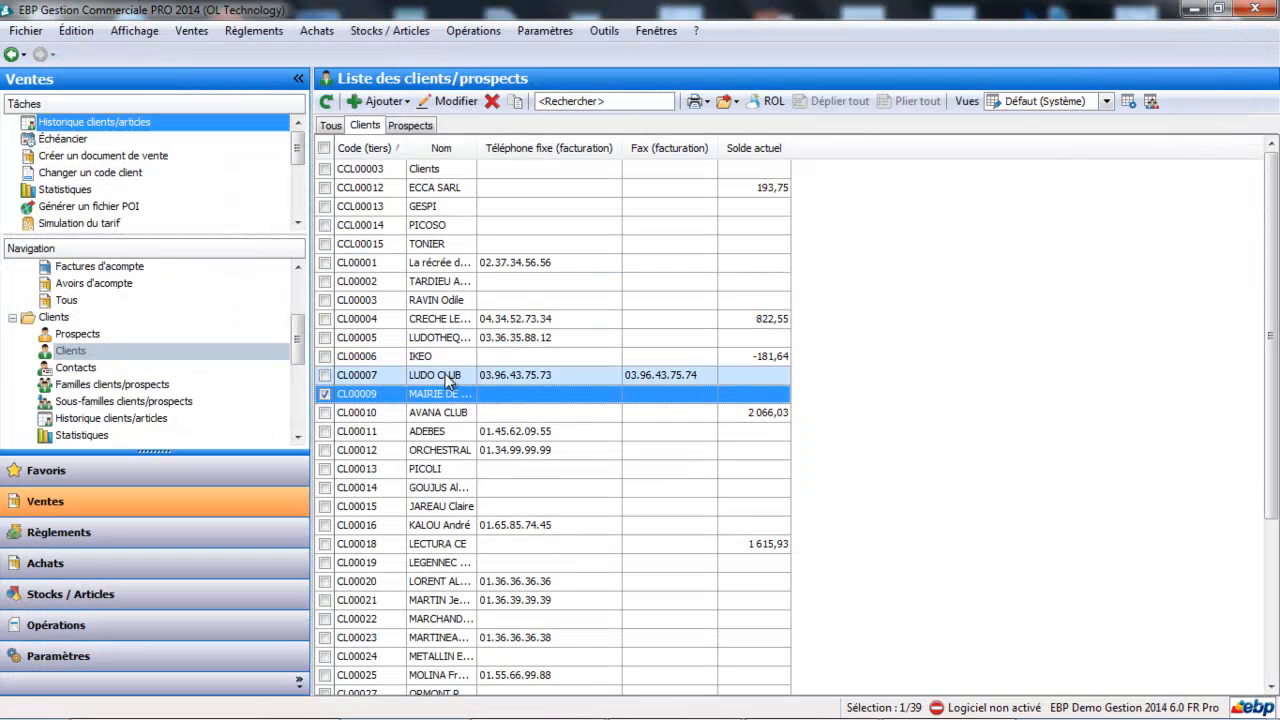
- Start the update assistant for client/prospect families and filter it to the family CE0001 (Comités d'entreprise)
click(474, 31)
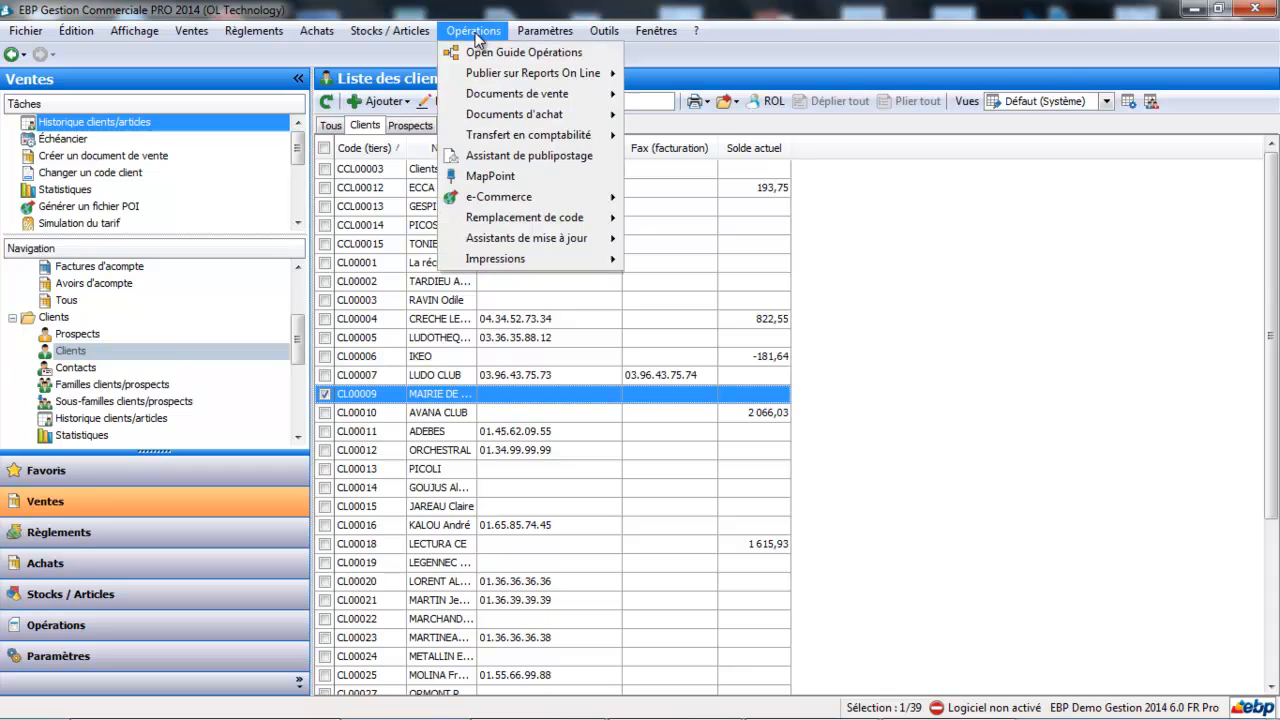
mouse_move(502, 241)
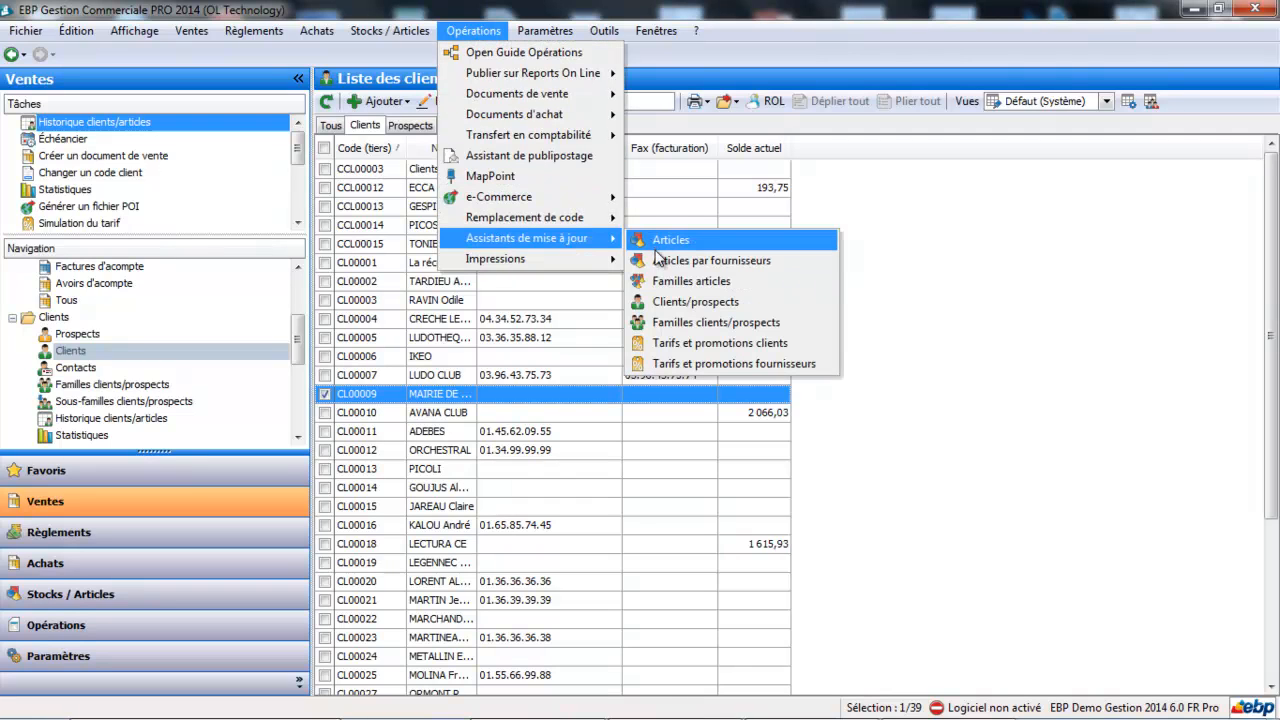
click(658, 323)
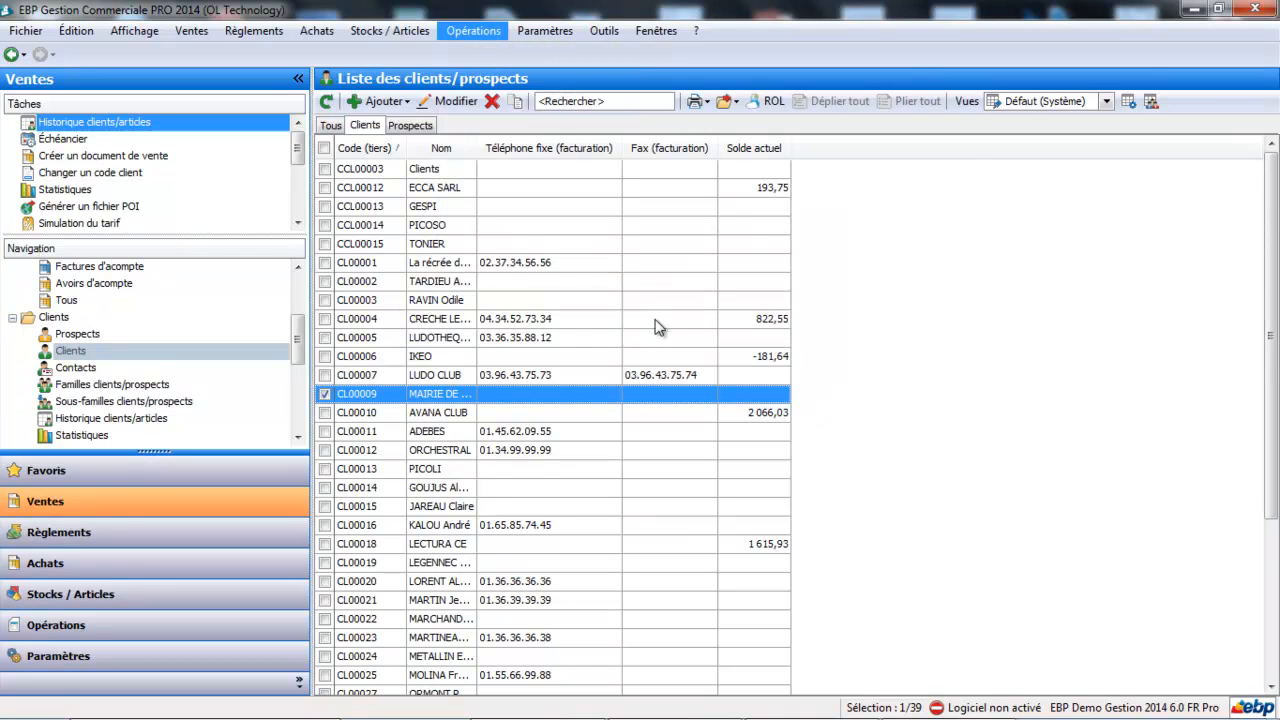
click(773, 575)
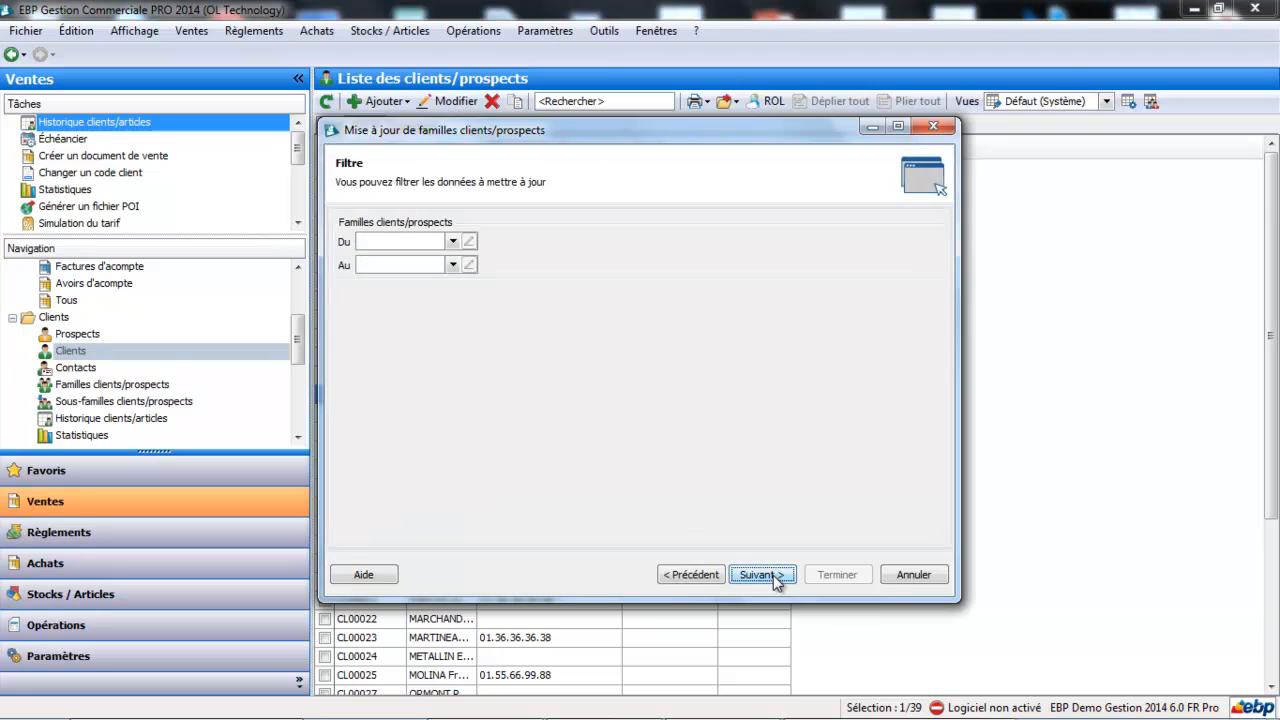
click(453, 241)
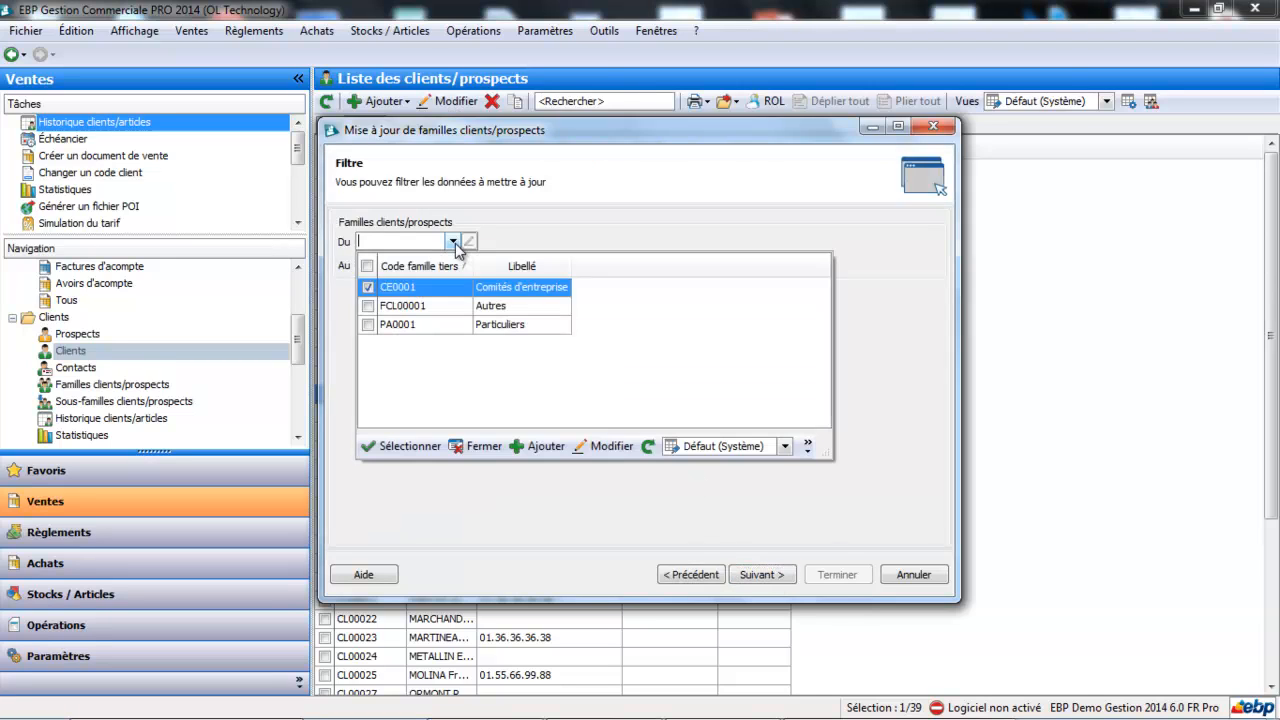
click(451, 294)
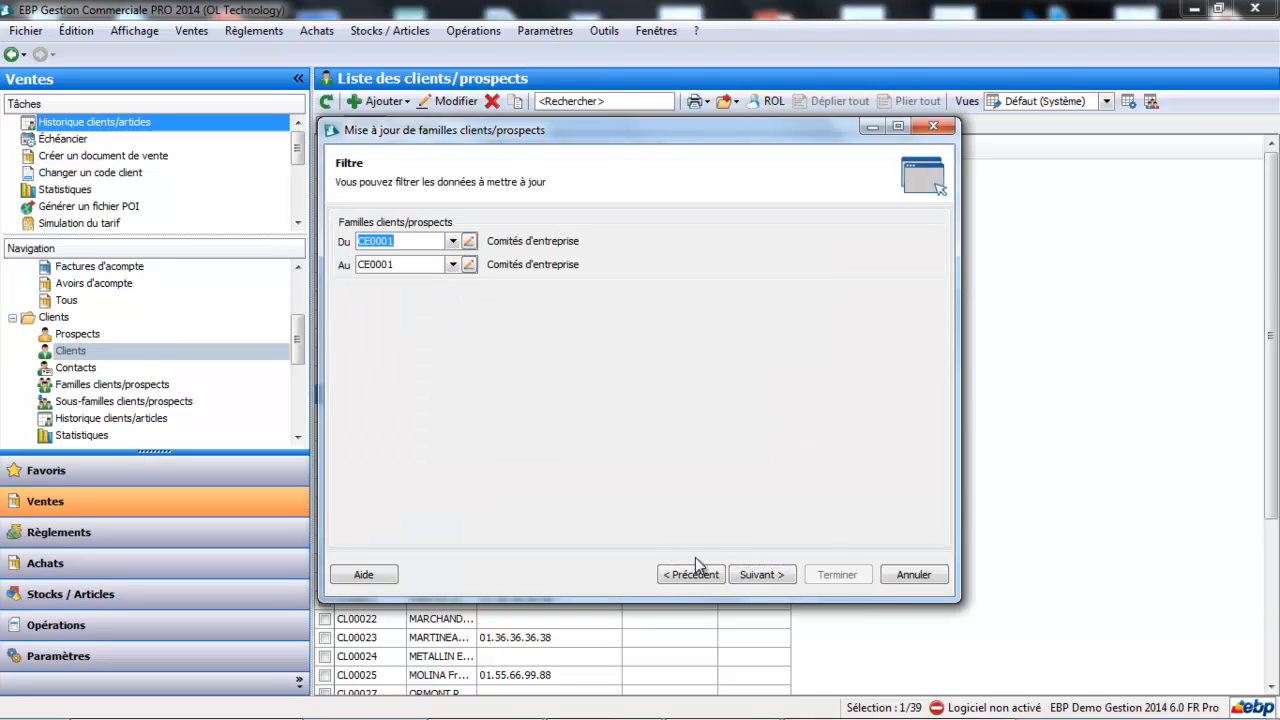
click(762, 577)
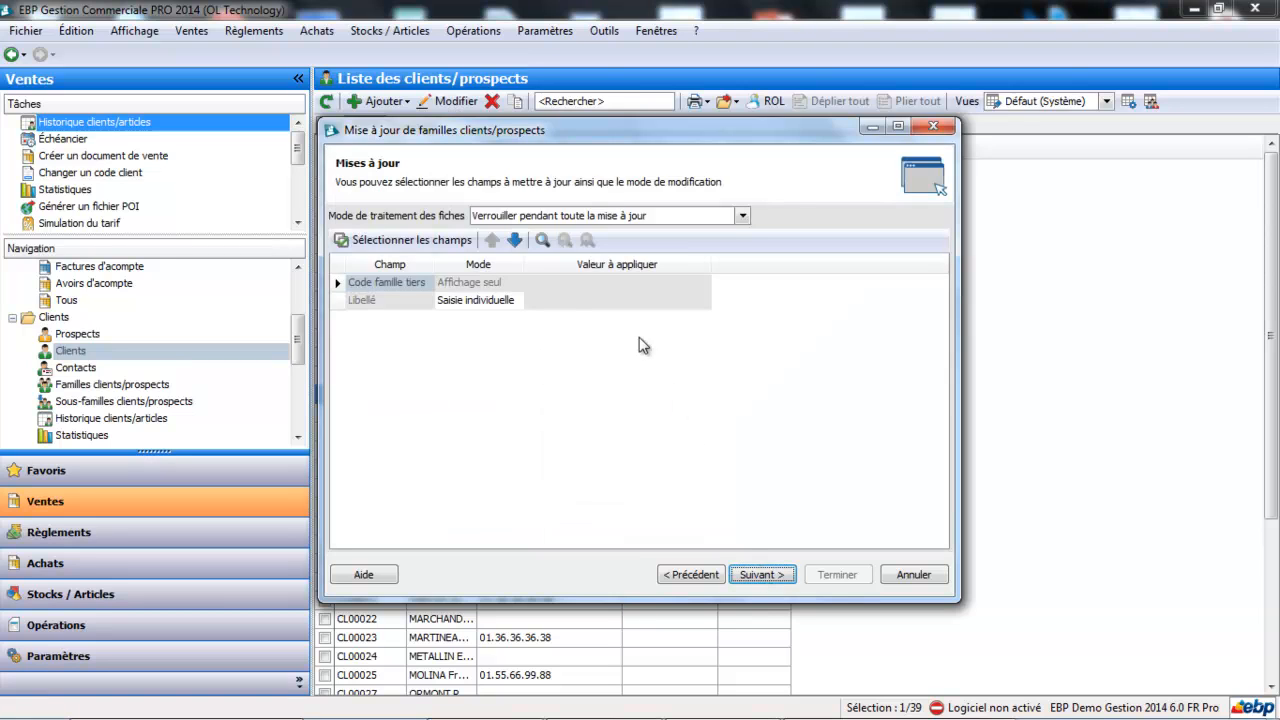
- Add the field Code de la catégorie tarifaire to the update, with mode Saisie globale and Catégorie CE as the value to apply
click(441, 242)
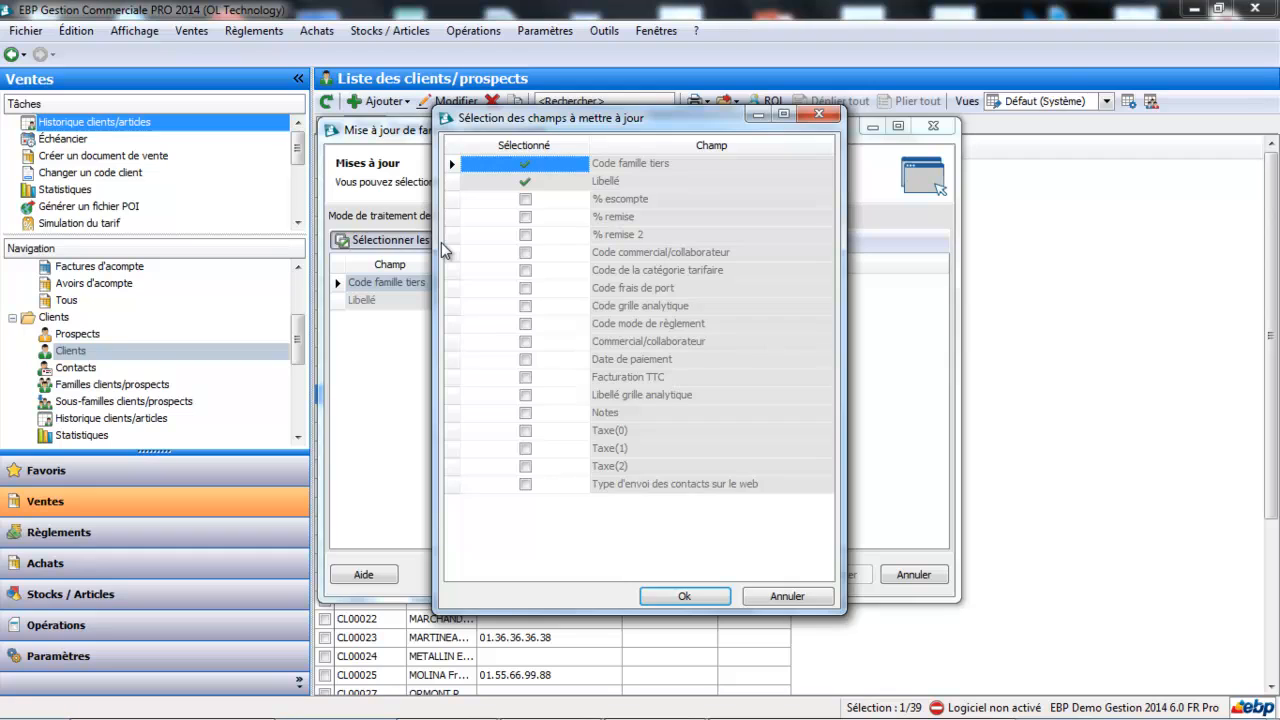
click(526, 270)
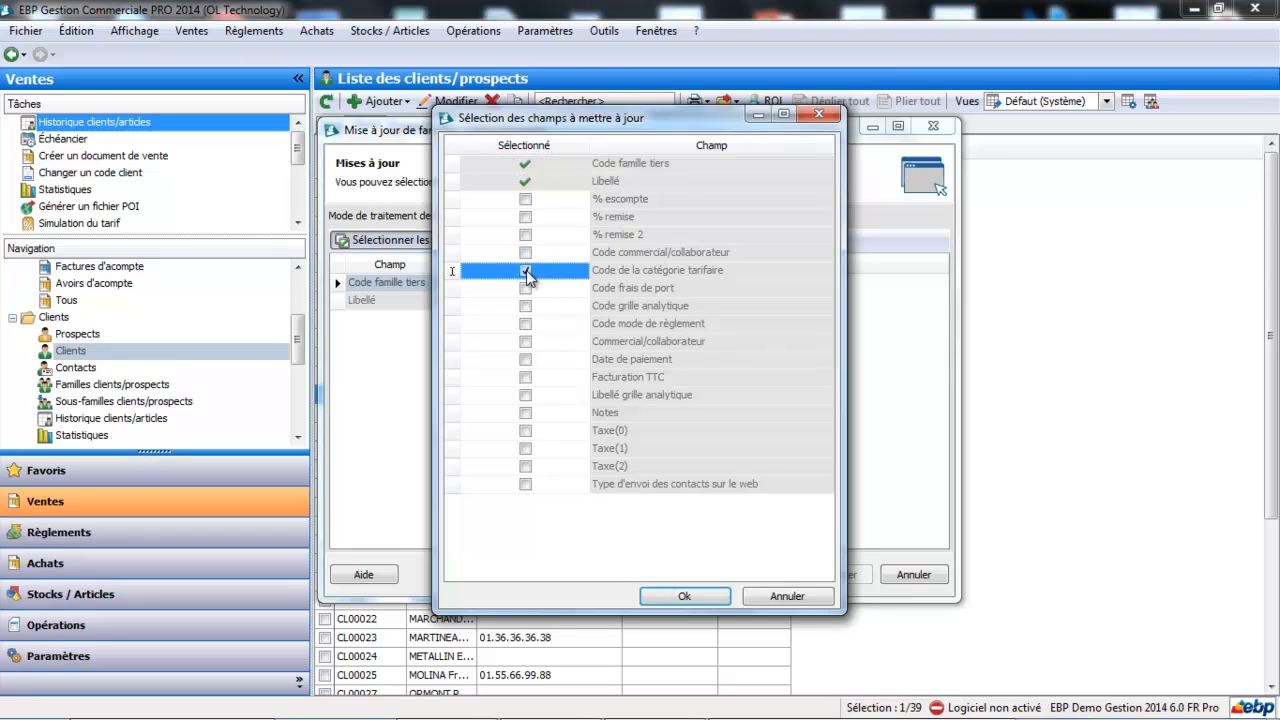
click(684, 595)
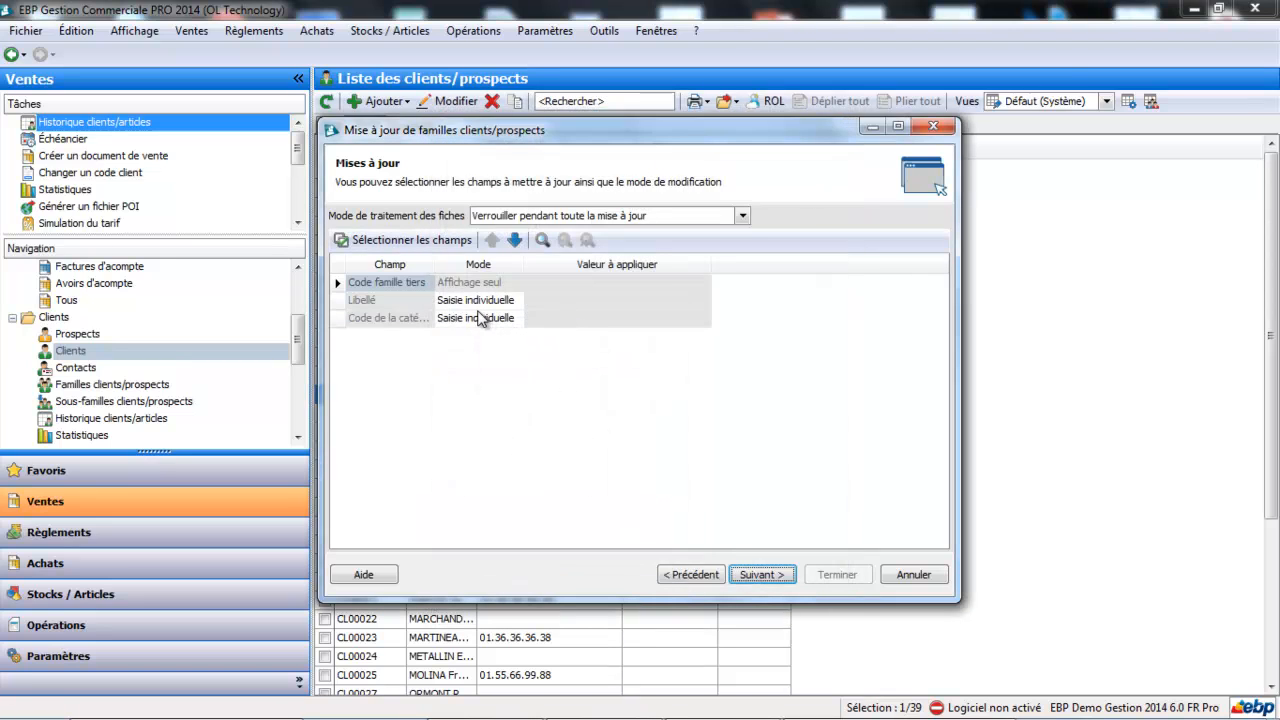
click(480, 318)
click(481, 349)
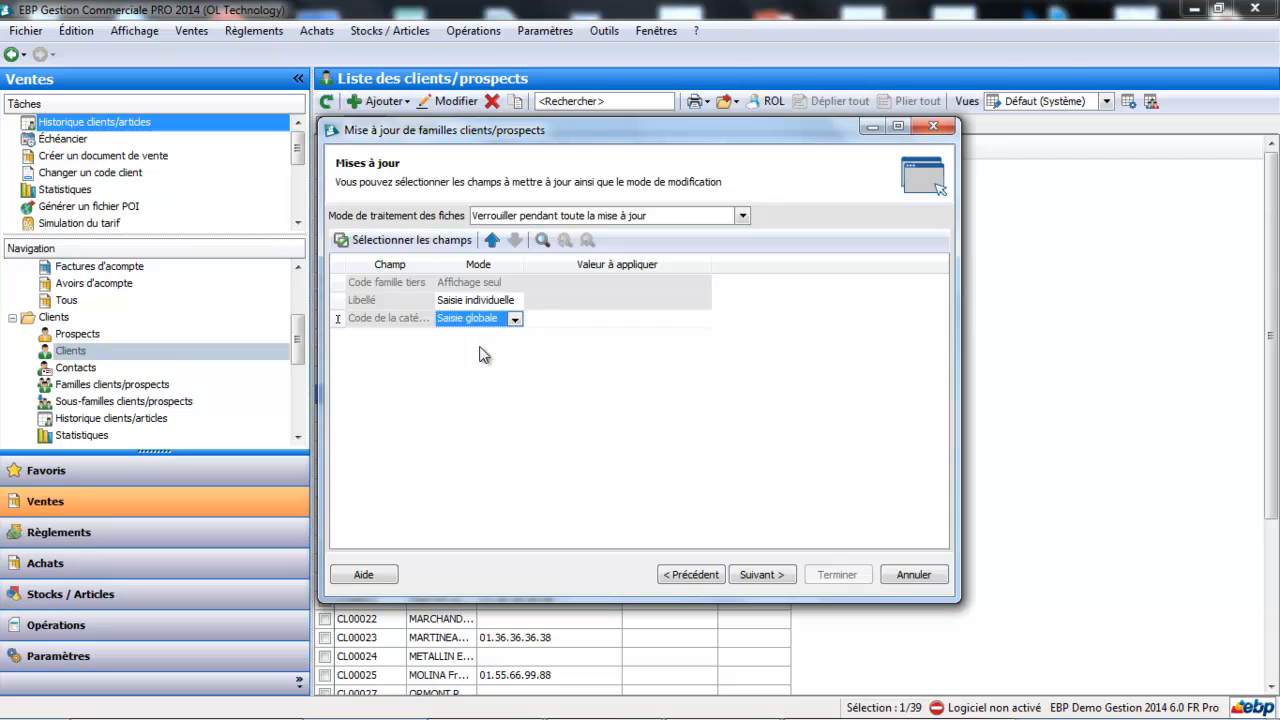
click(556, 318)
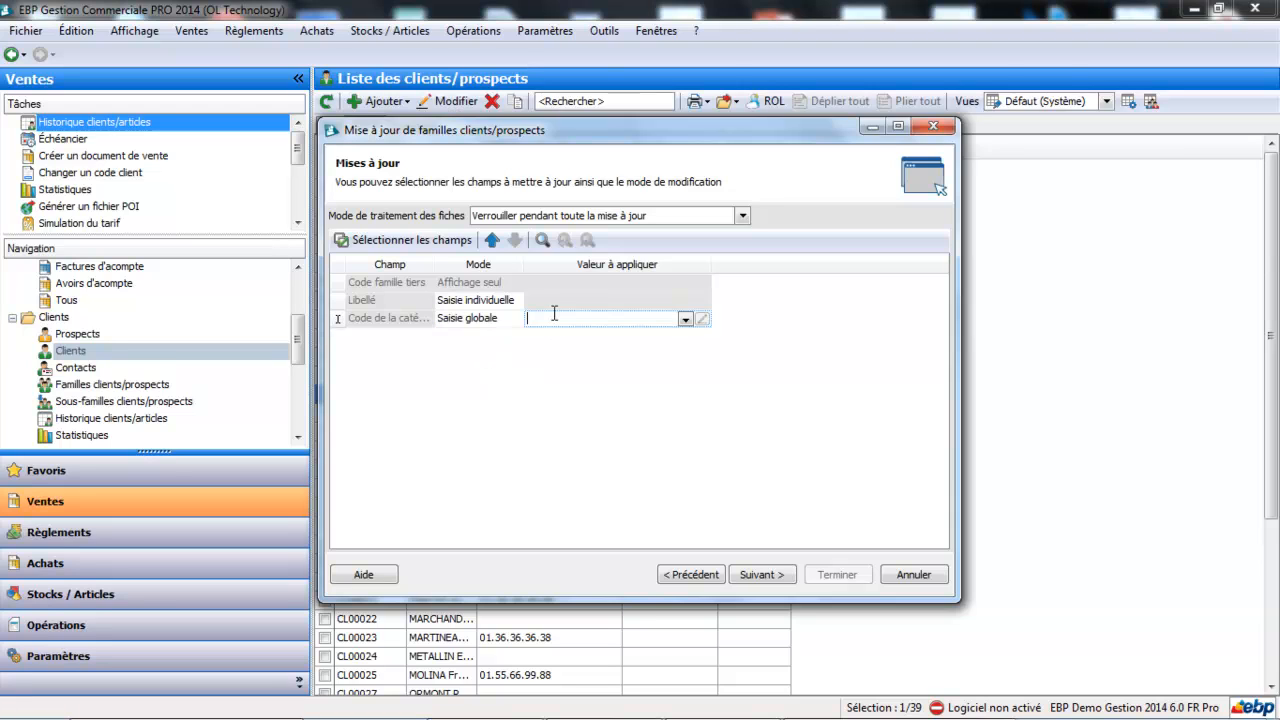
click(685, 319)
click(640, 365)
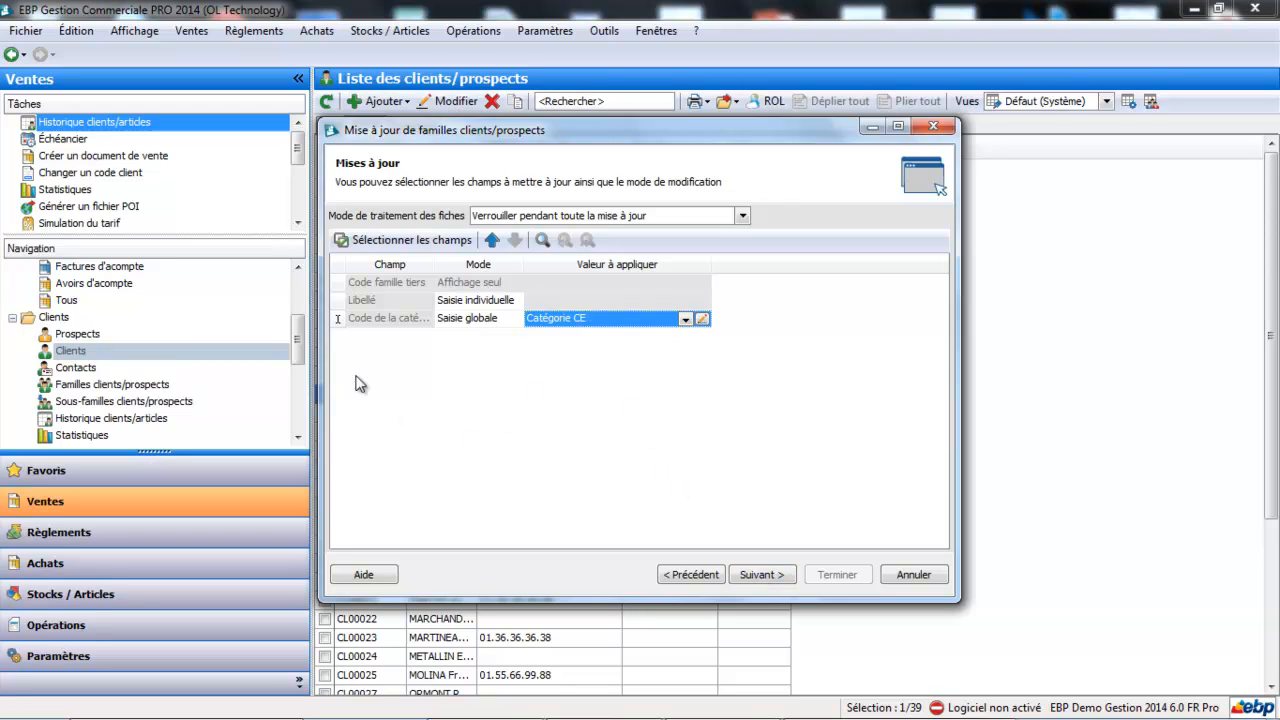
- Run the family update with the chosen settings and close the assistant
click(779, 577)
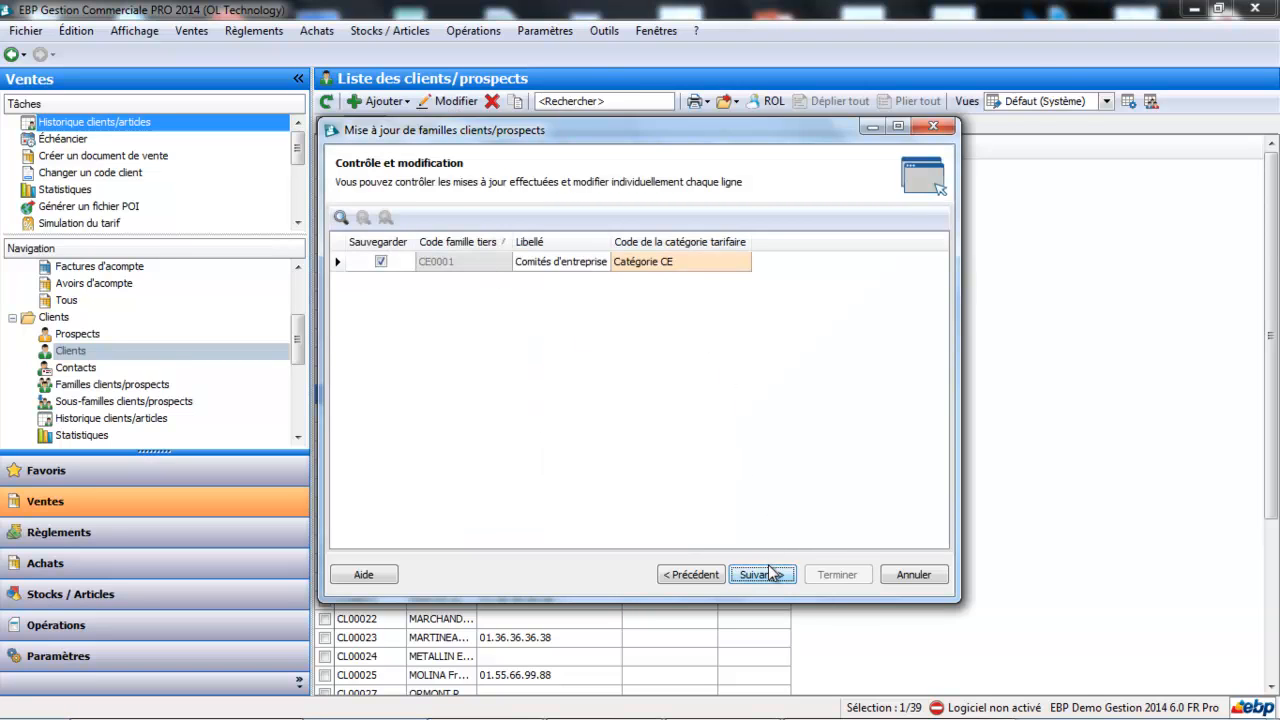
click(771, 573)
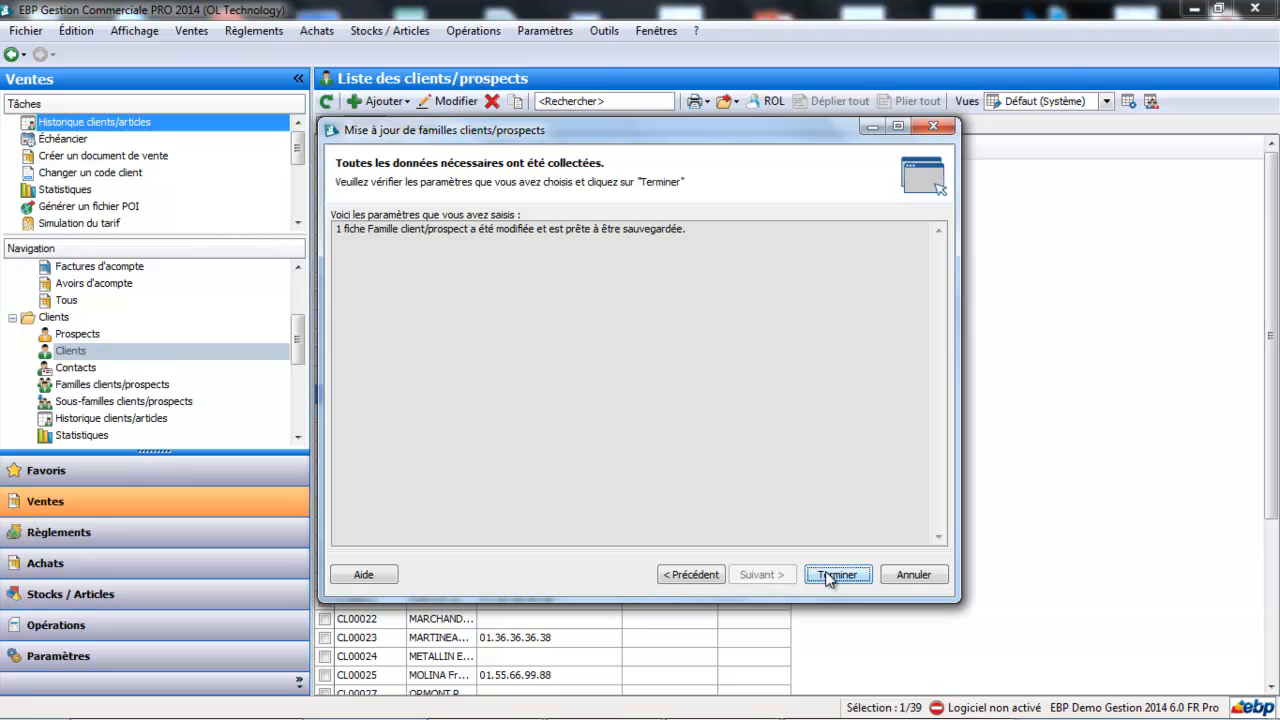
click(836, 575)
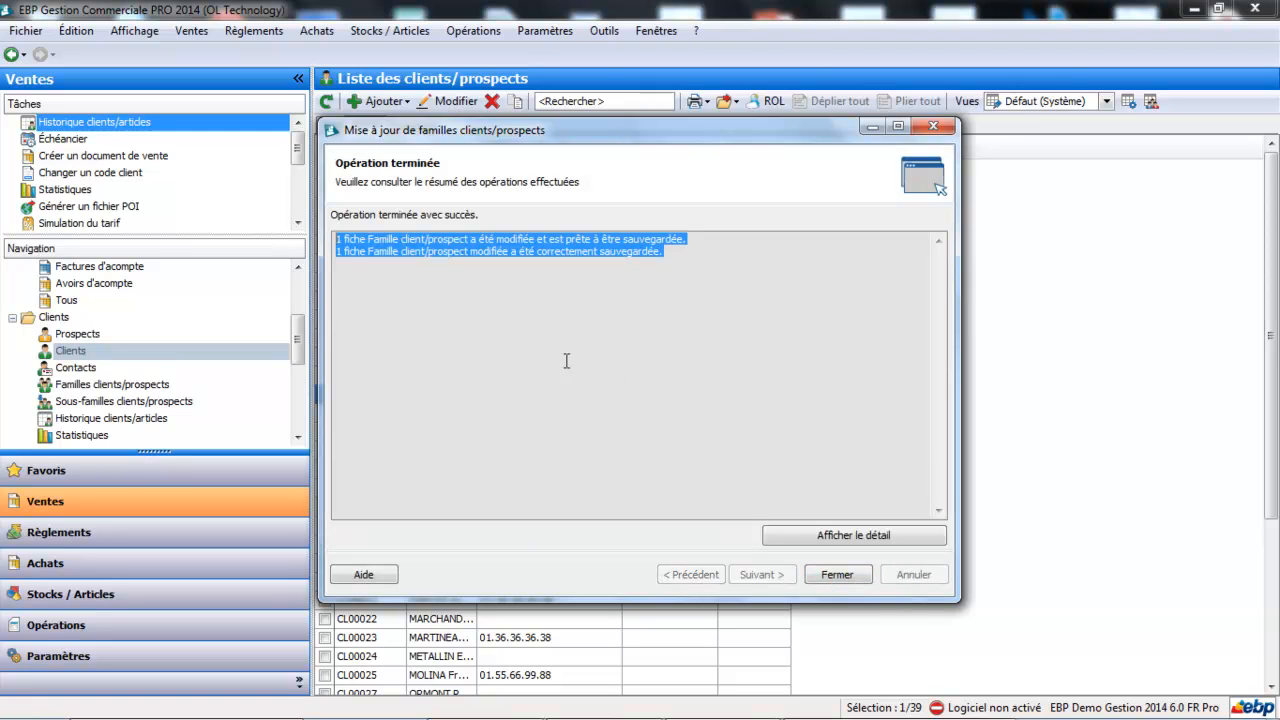
click(836, 574)
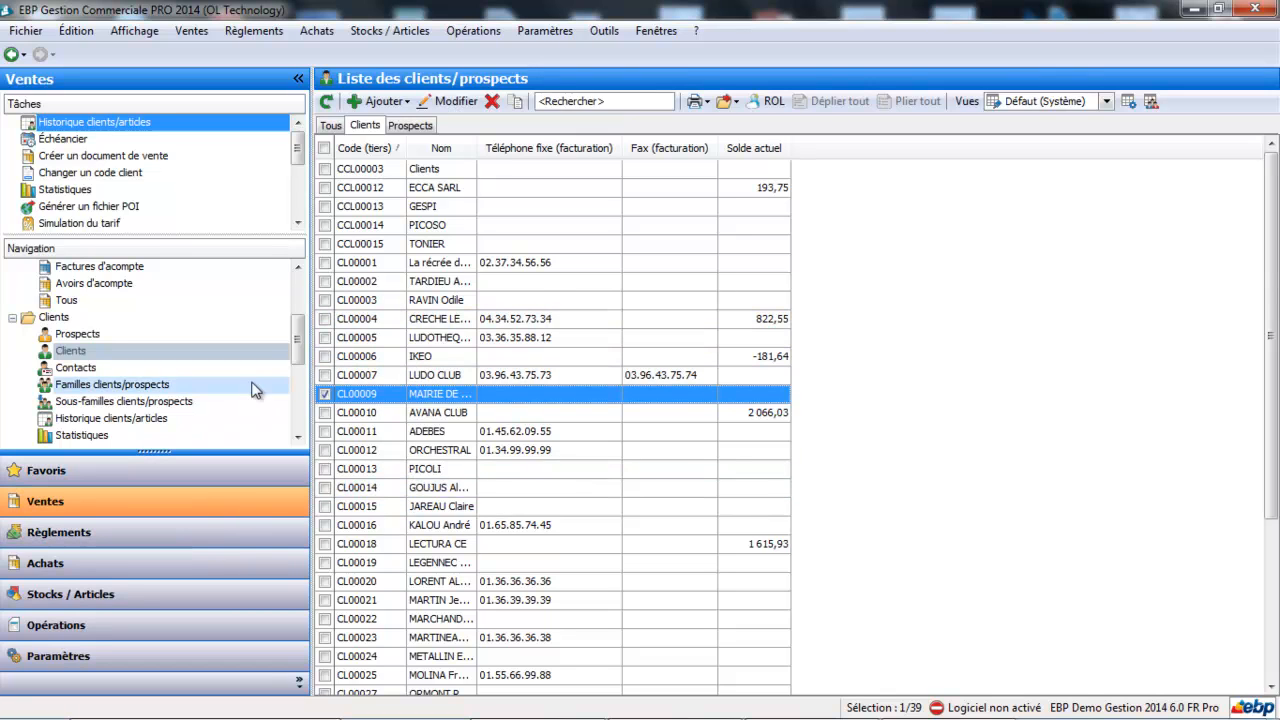
- Create a new sales order (Commande) for the client MAIRIE DE SAINT DENIS
drag(297, 337, 300, 297)
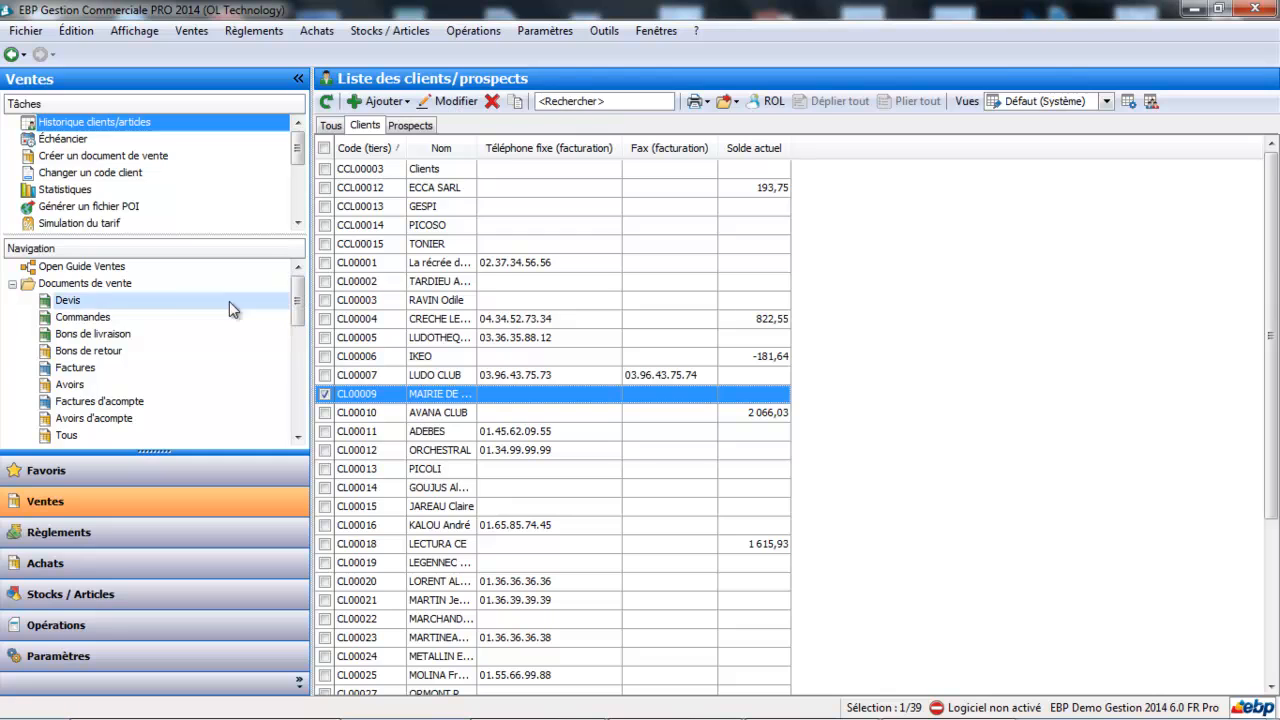
click(109, 316)
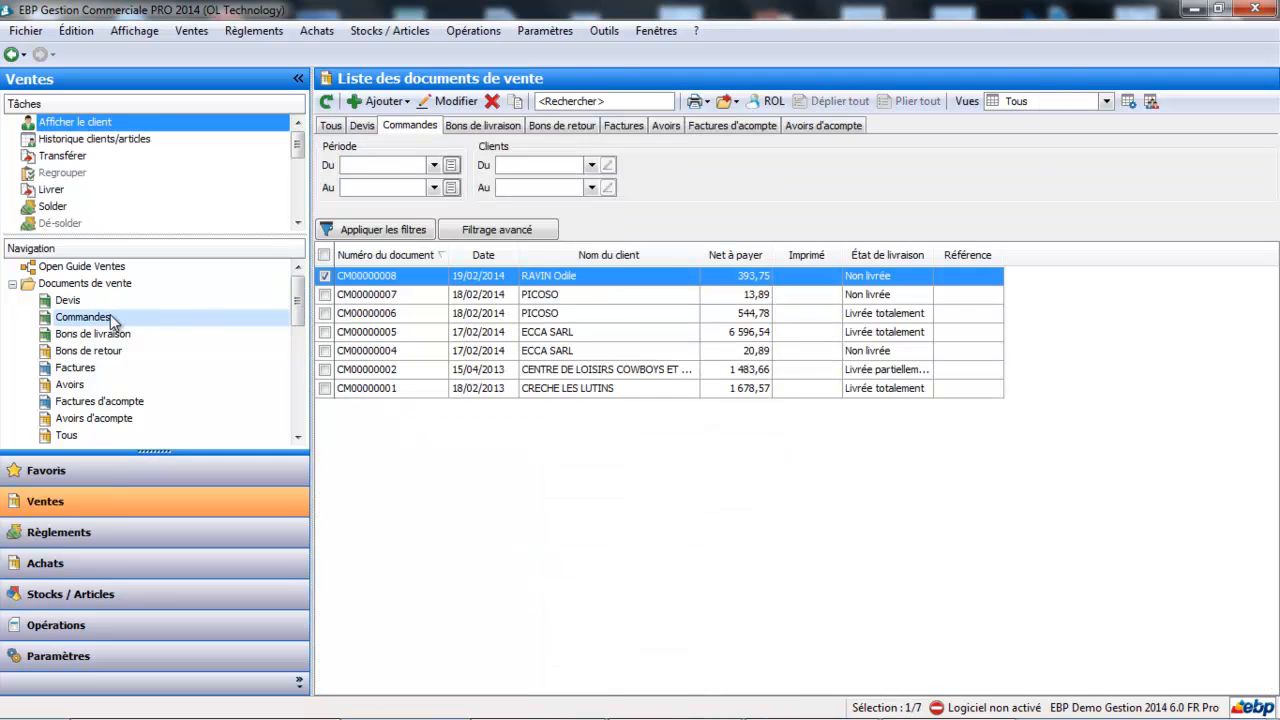
click(386, 101)
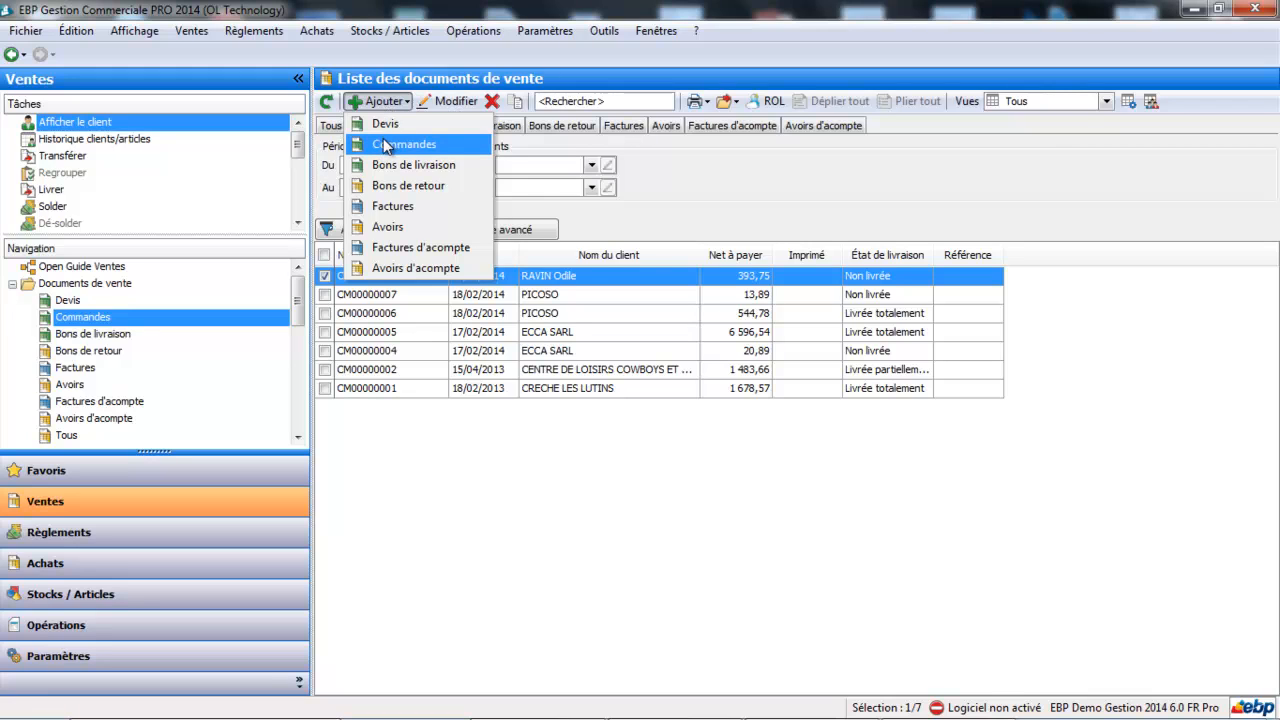
click(386, 146)
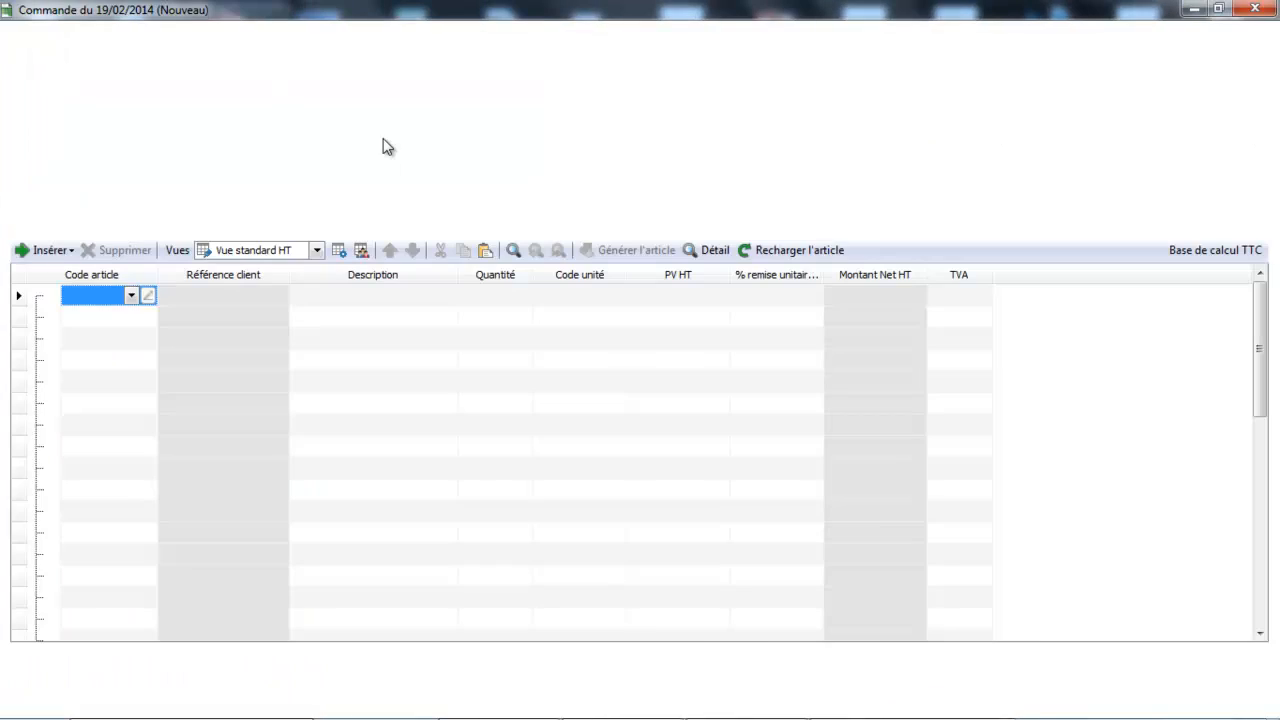
click(516, 124)
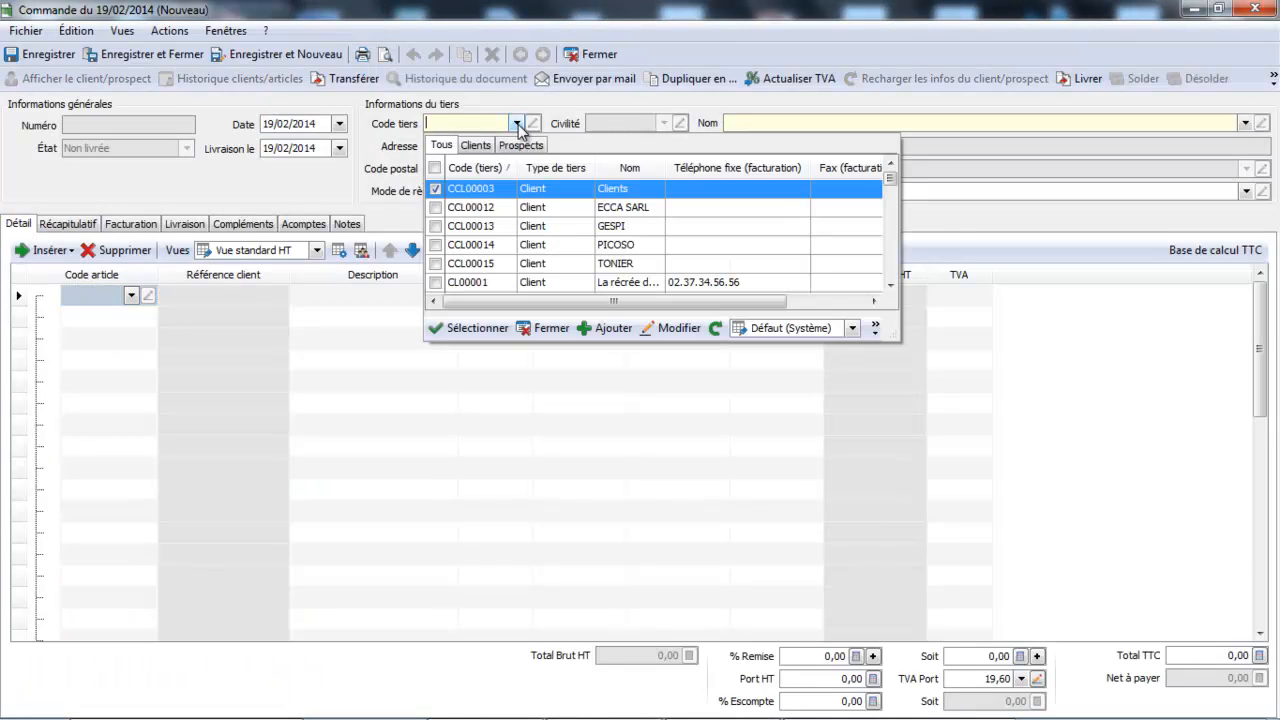
click(889, 284)
click(889, 284)
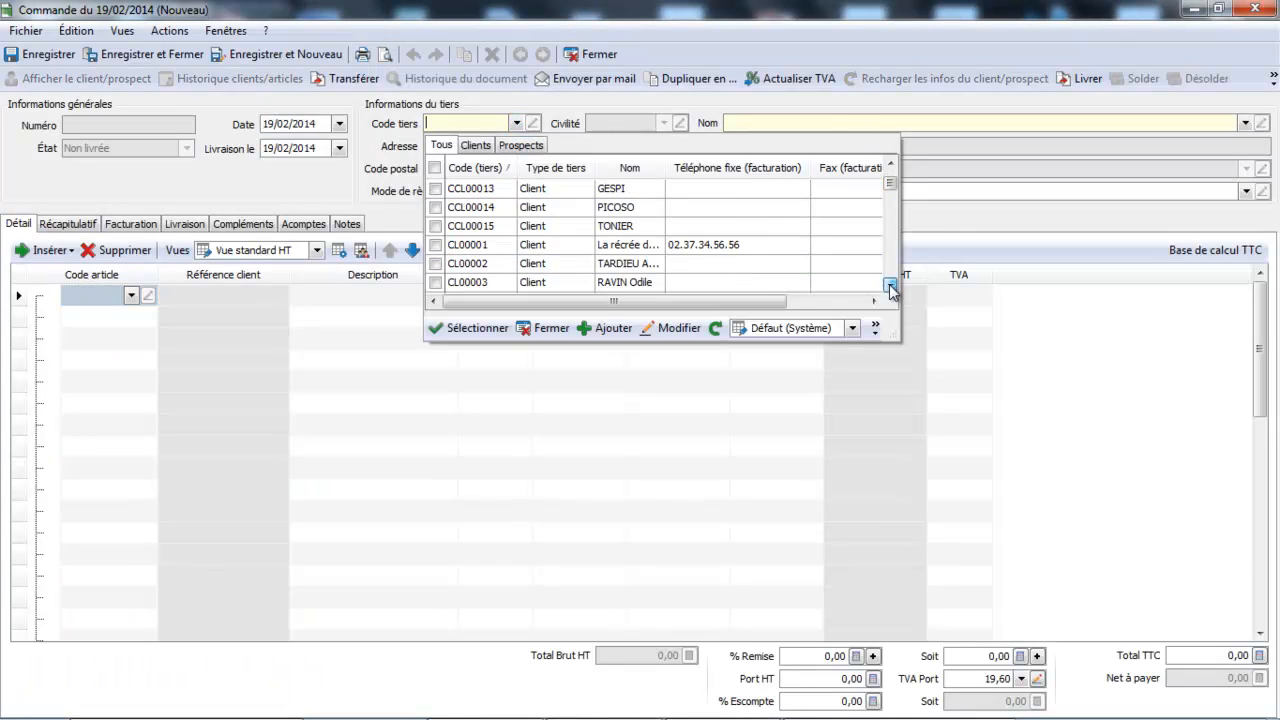
click(889, 284)
click(889, 284)
click(889, 284)
click(889, 284)
click(889, 284)
click(889, 284)
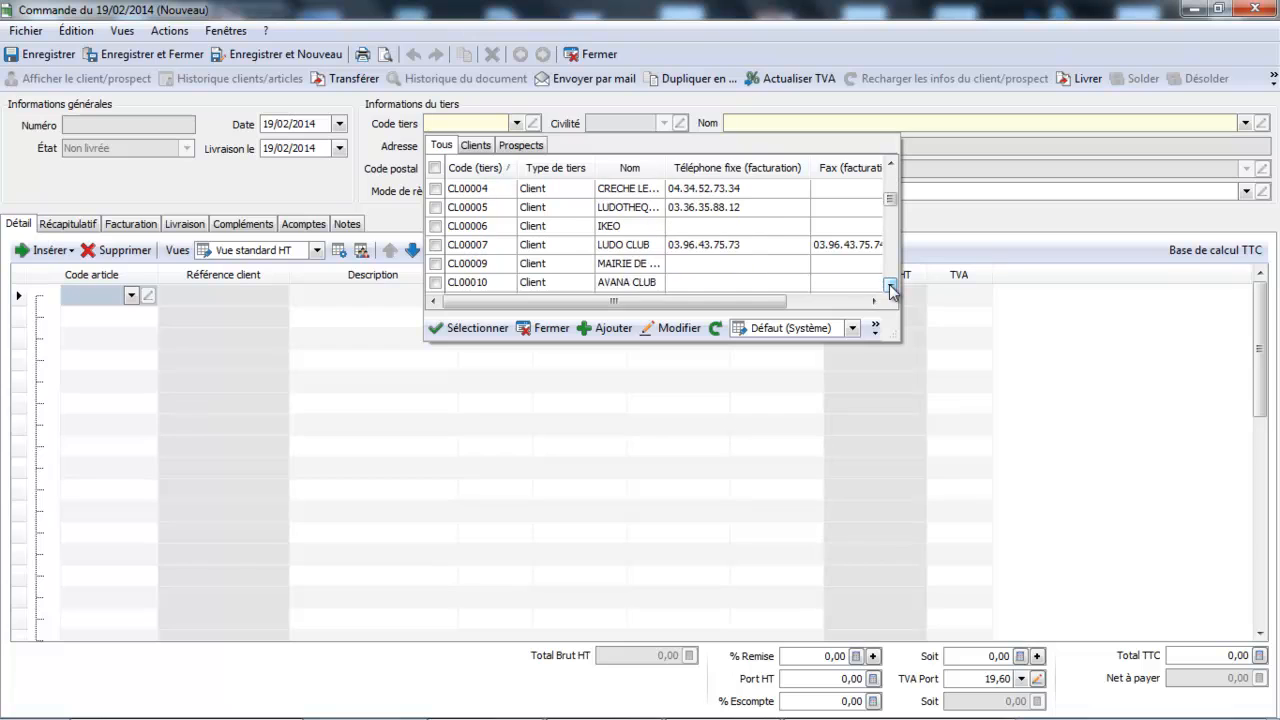
click(634, 284)
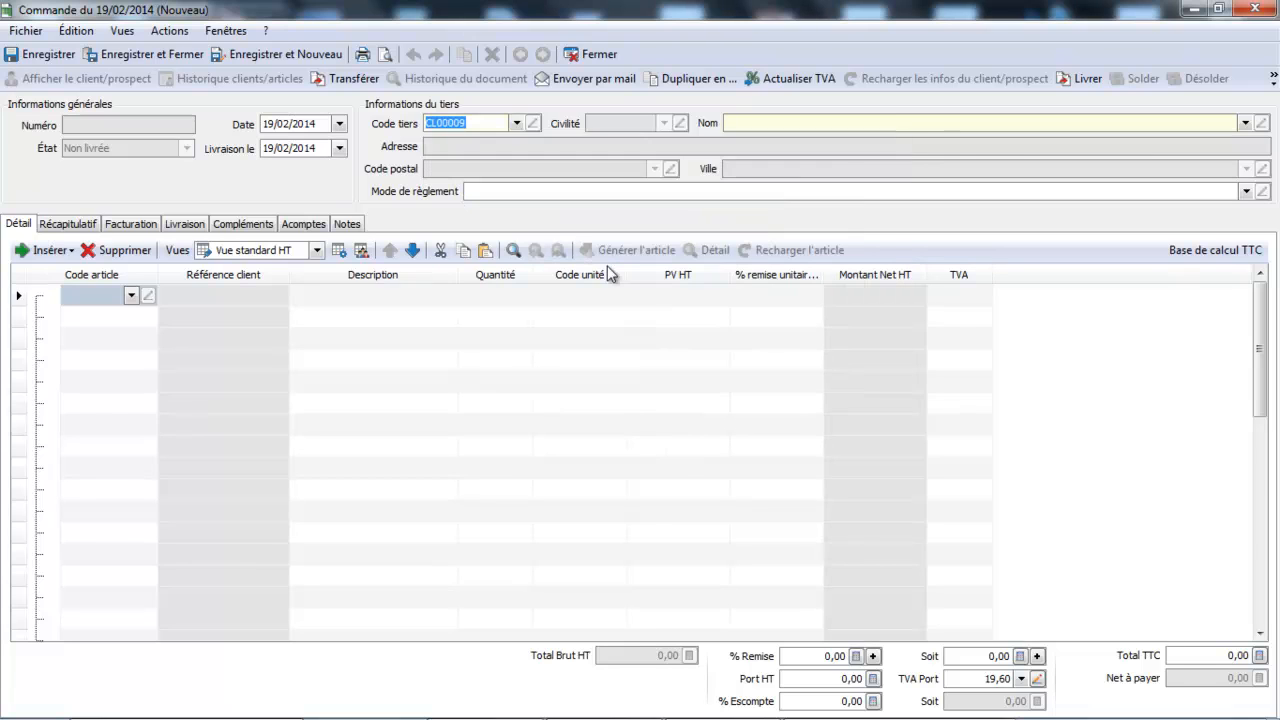
- Add the article ACTI0002 (VOITURE HERO) to the order, and save and close it
click(132, 296)
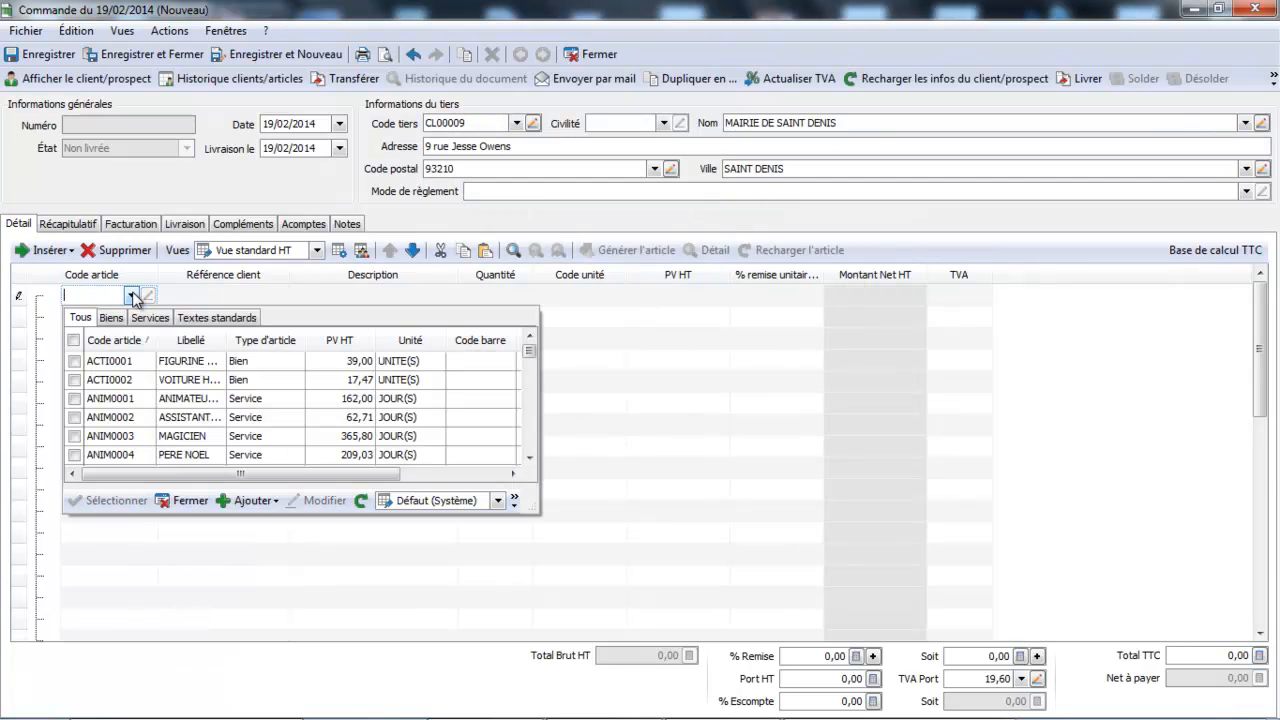
double_click(141, 380)
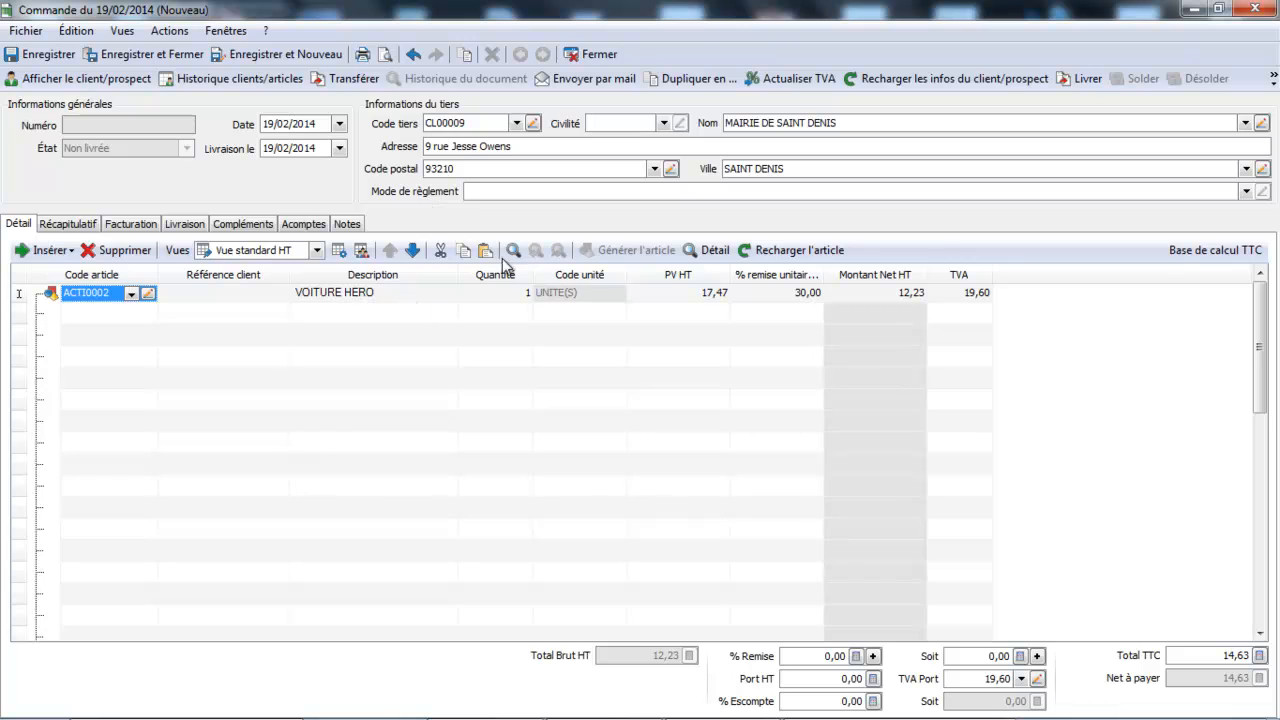
click(160, 58)
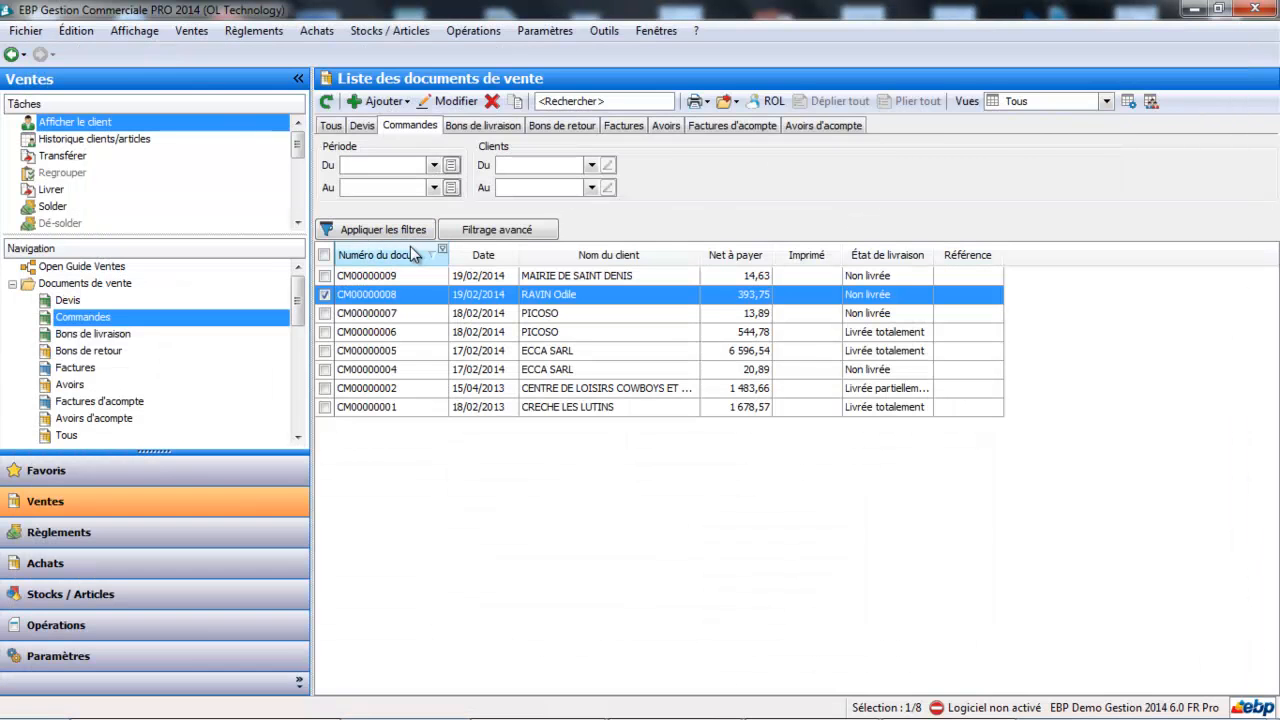